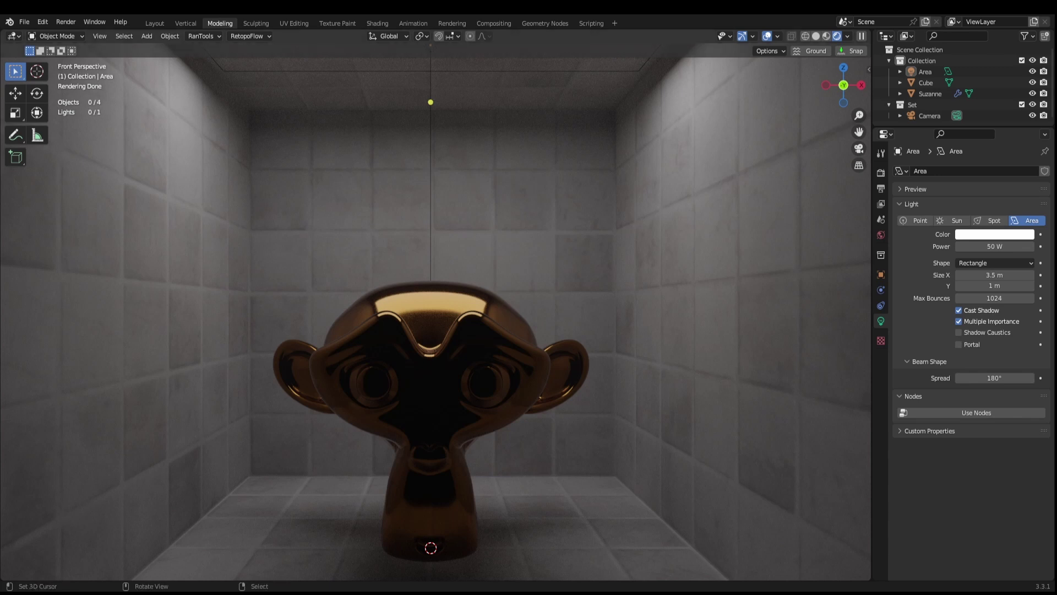
Select the rectangular area light hanging above the copper Suzanne
left_click(435, 72)
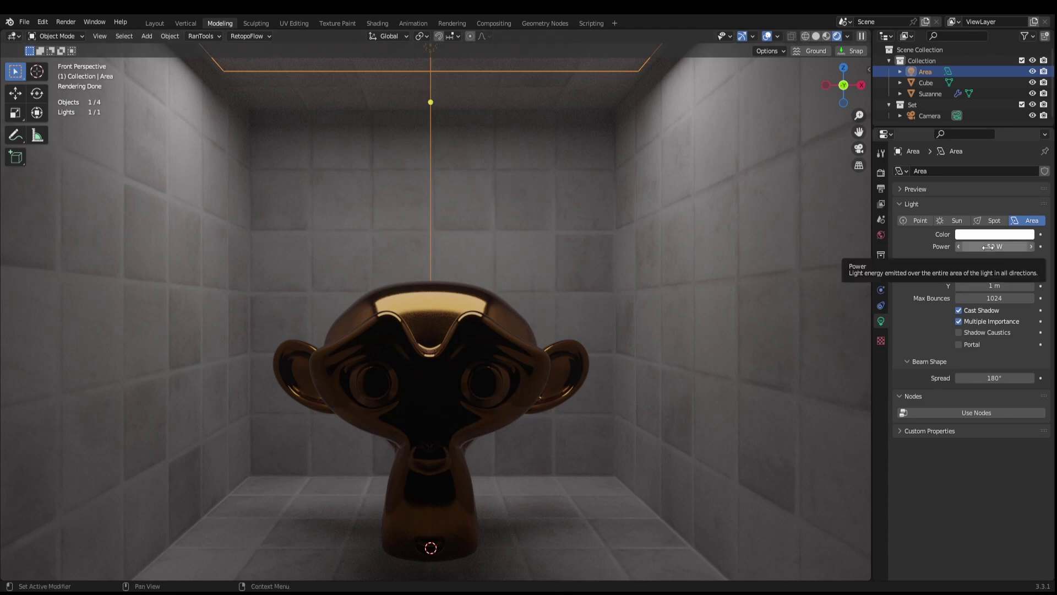
Insert a keyframe on the area light's Power at 50 W
key("i")
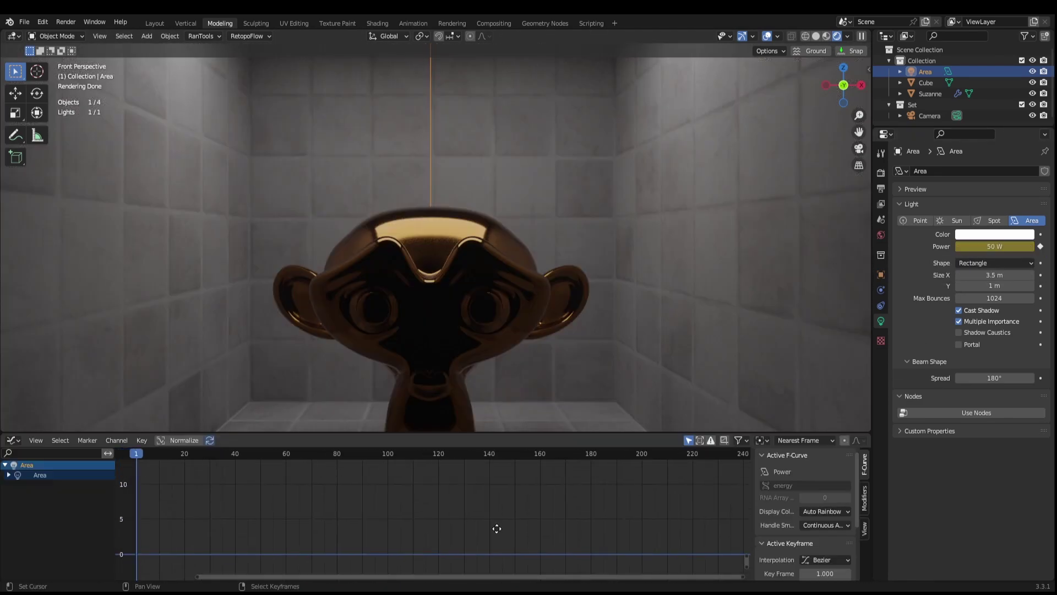
middle_click_drag(495, 529, 520, 543)
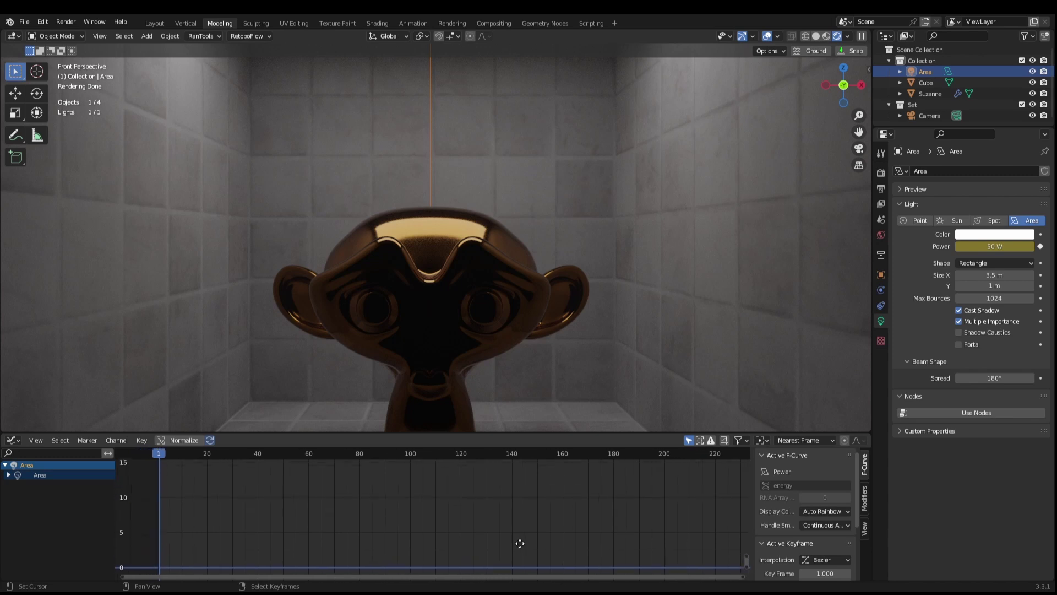
scroll(506, 529, "down", 9)
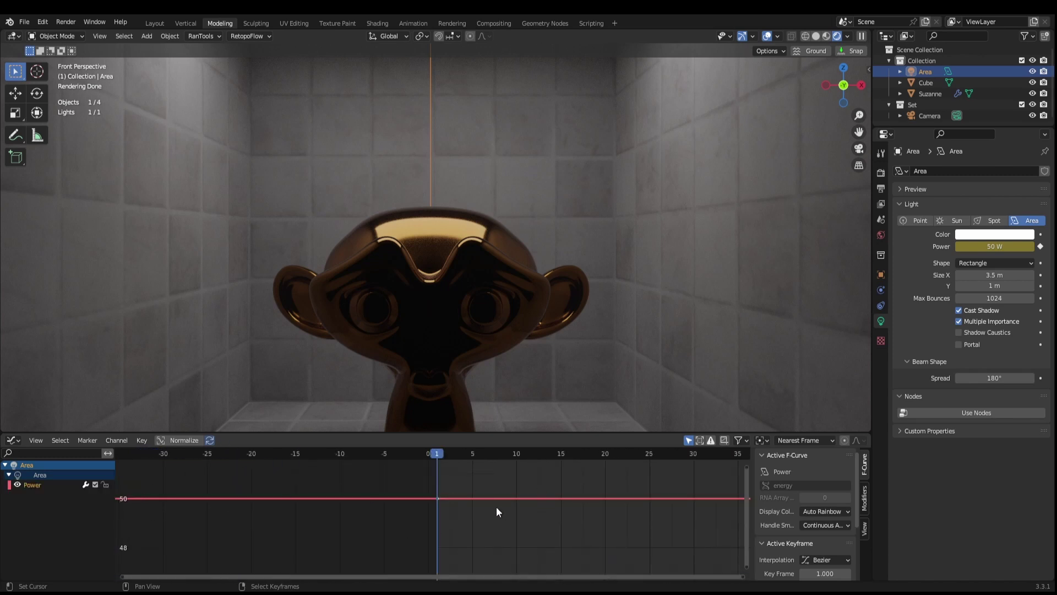
Add a Noise modifier to the Power curve with Blend Type set to Add
left_click(865, 498)
left_click(793, 457)
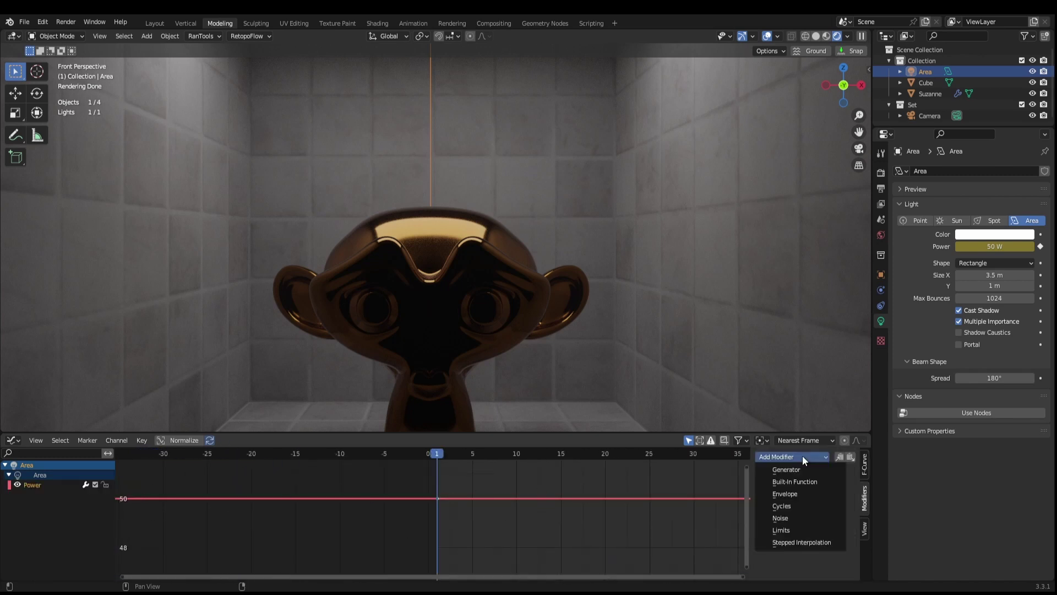
left_click(791, 518)
left_click(831, 491)
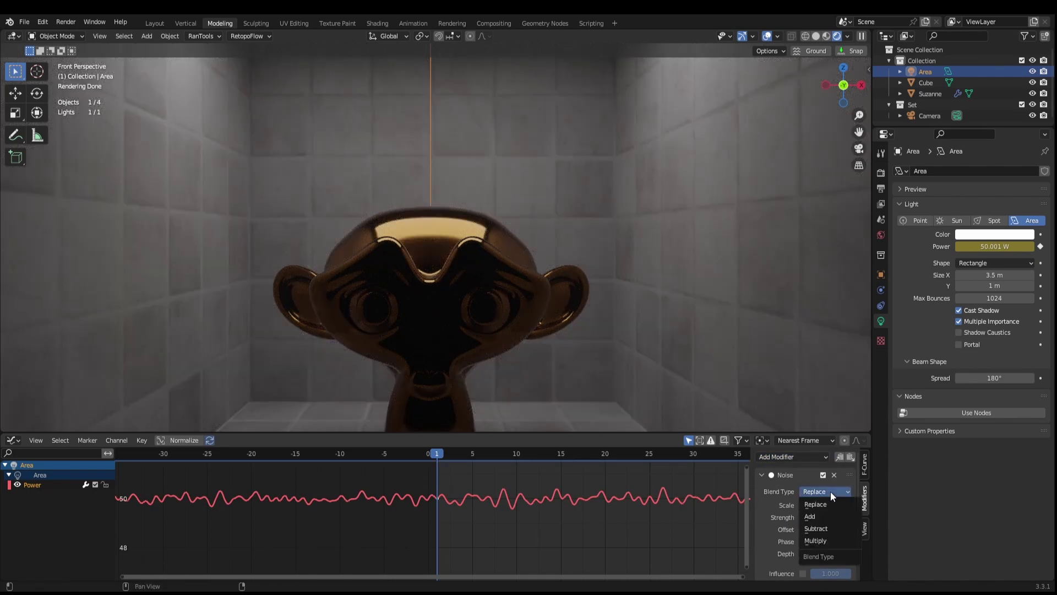
left_click(829, 513)
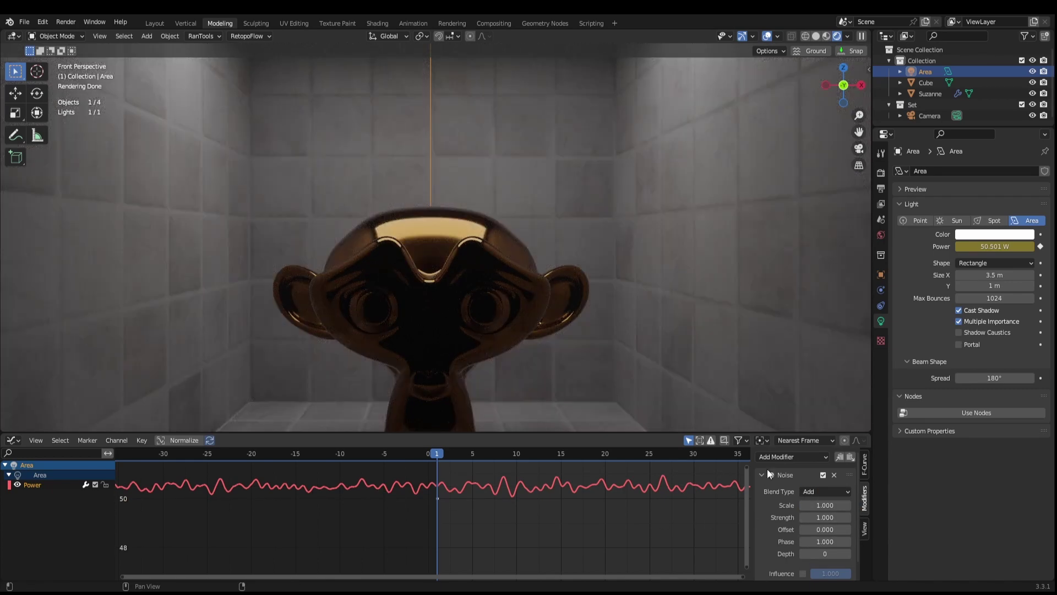
left_click(780, 456)
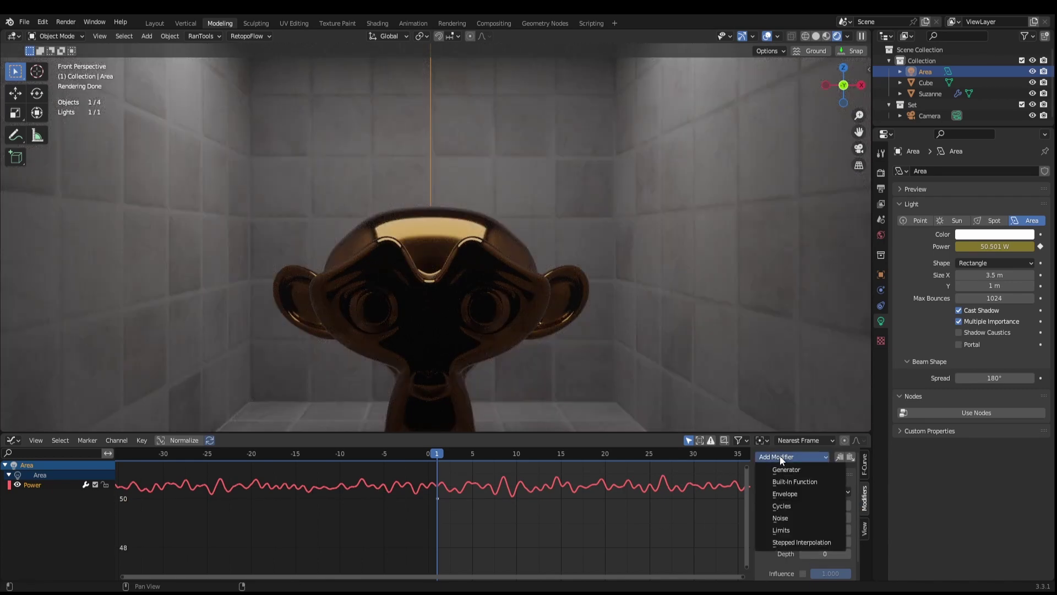
Add a Limits modifier with Minimum Y enabled at 5 and Maximum Y enabled at 100
left_click(784, 529)
scroll(805, 493, "down", 2)
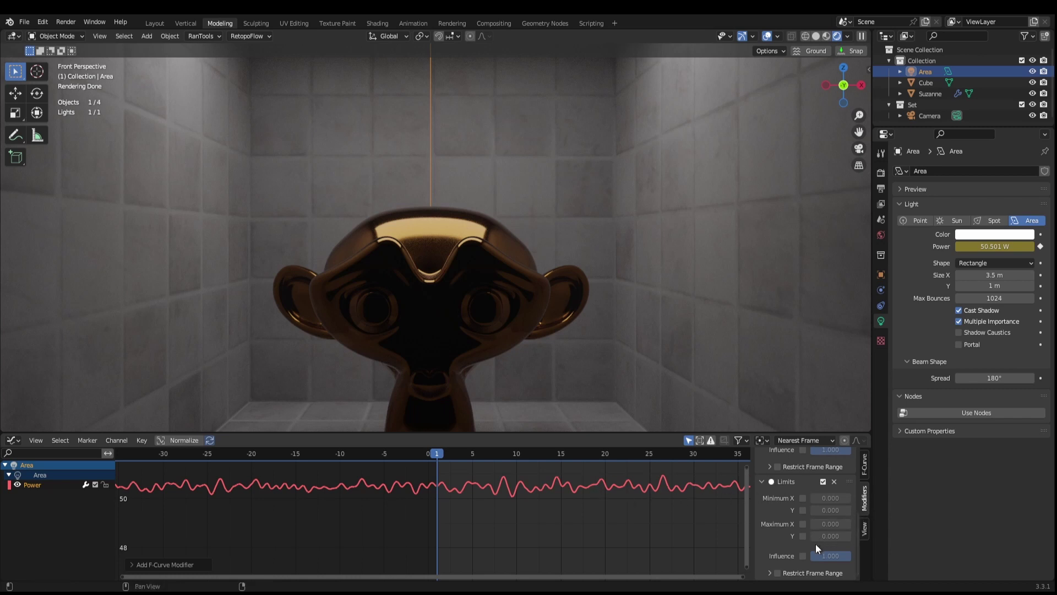
left_click(803, 510)
left_click(815, 510)
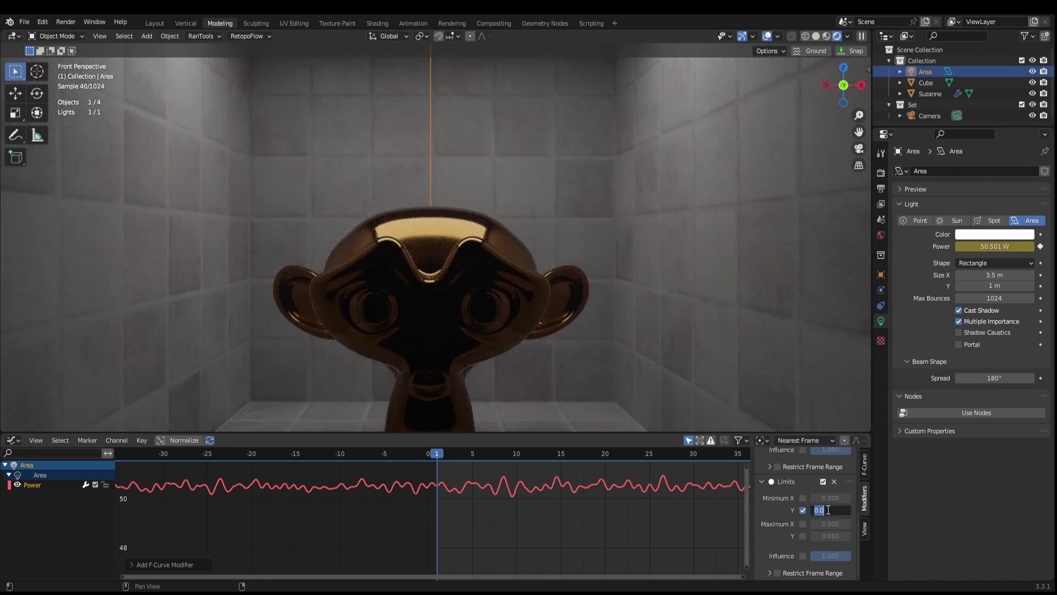
type("5")
left_click(775, 509)
left_click(802, 536)
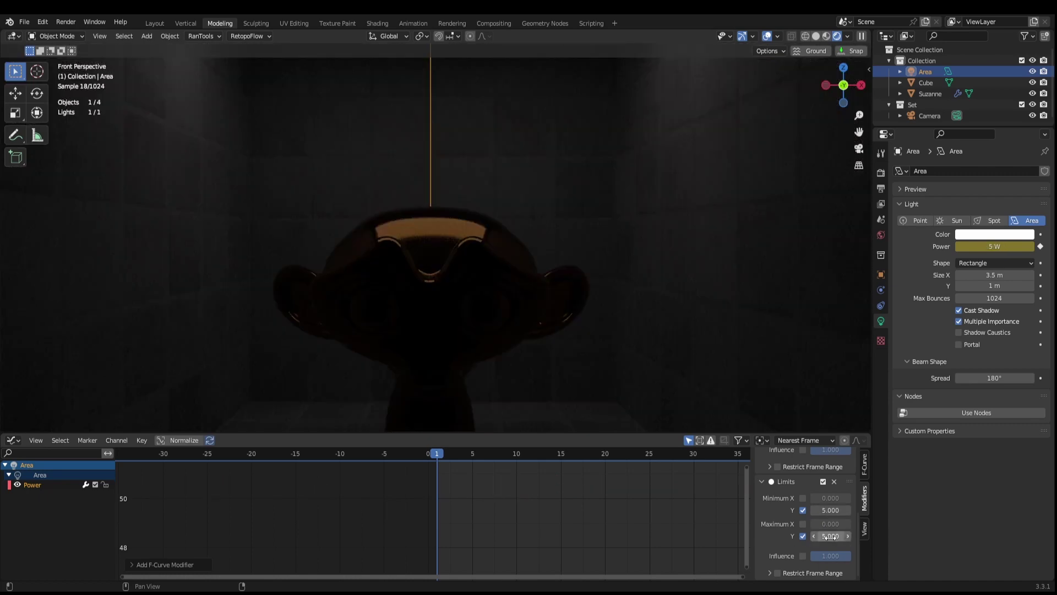
left_click(830, 536)
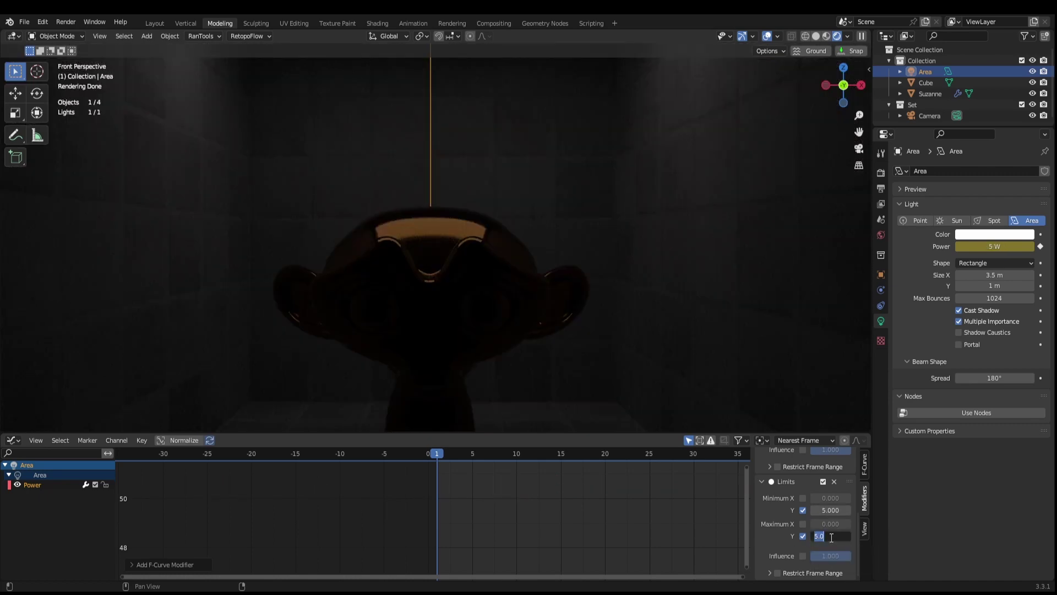
type("100")
key("Return")
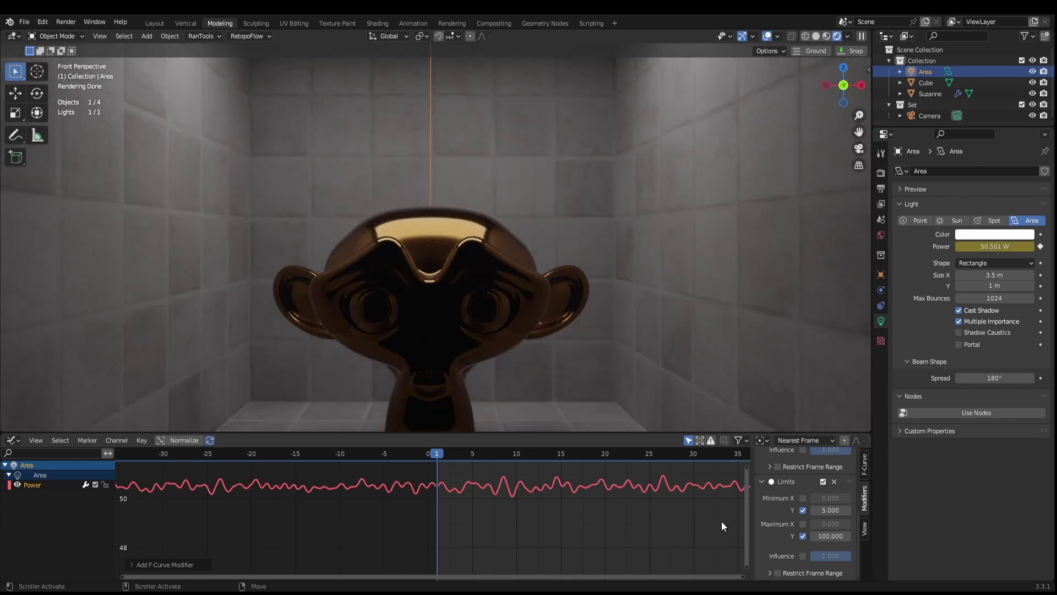
Set the Noise modifier's Strength to 500
scroll(777, 525, "up", 8)
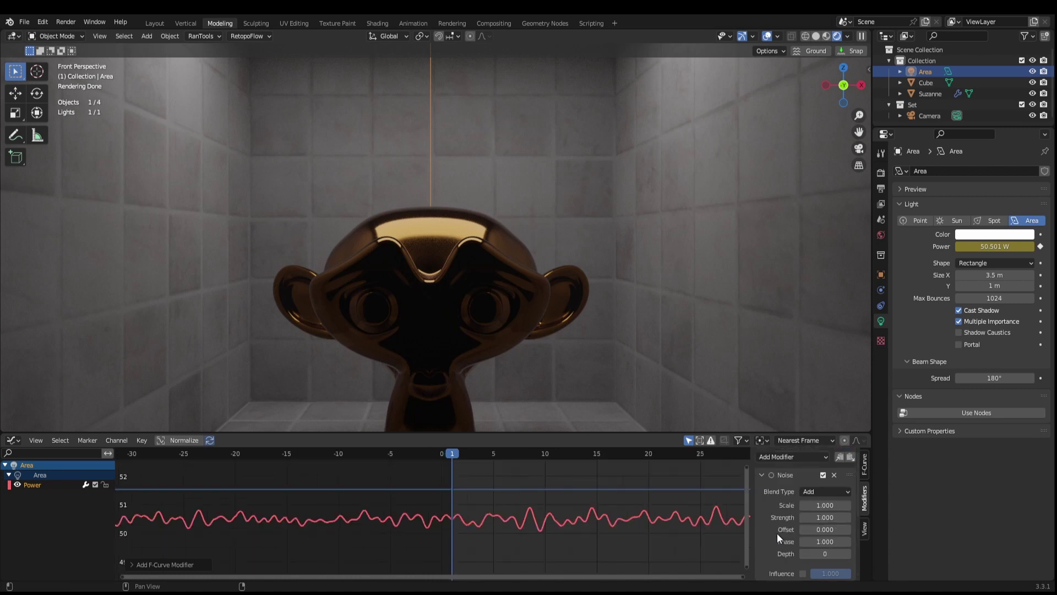
left_click(821, 518)
type("500")
key("Return")
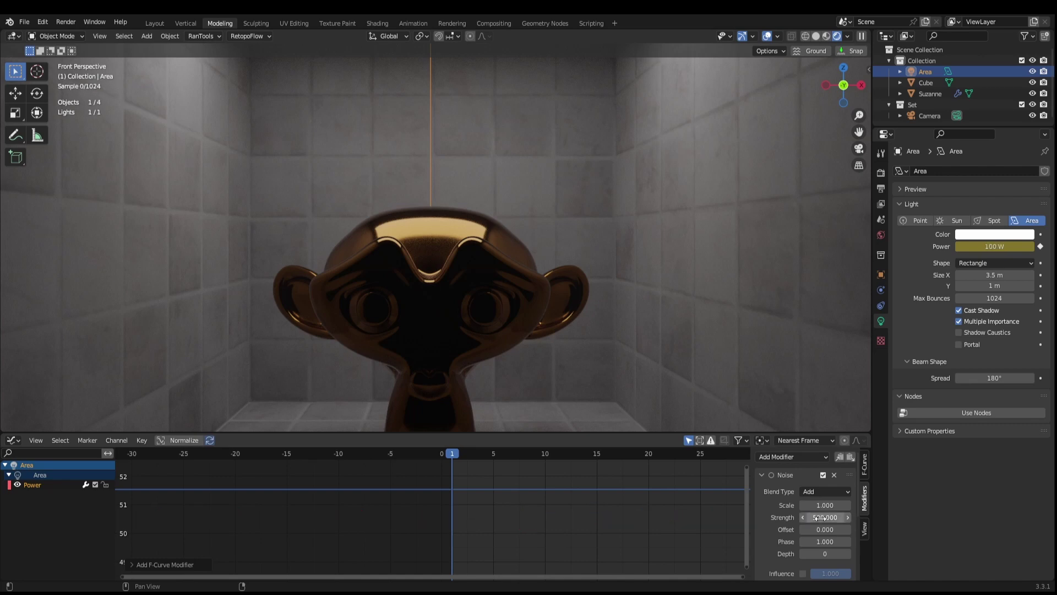
Bring the Power curve back into view and switch off the Limits modifier to see the full noise
scroll(627, 521, "down", 20)
middle_click_drag(529, 474, 544, 518)
scroll(545, 518, "up", 3)
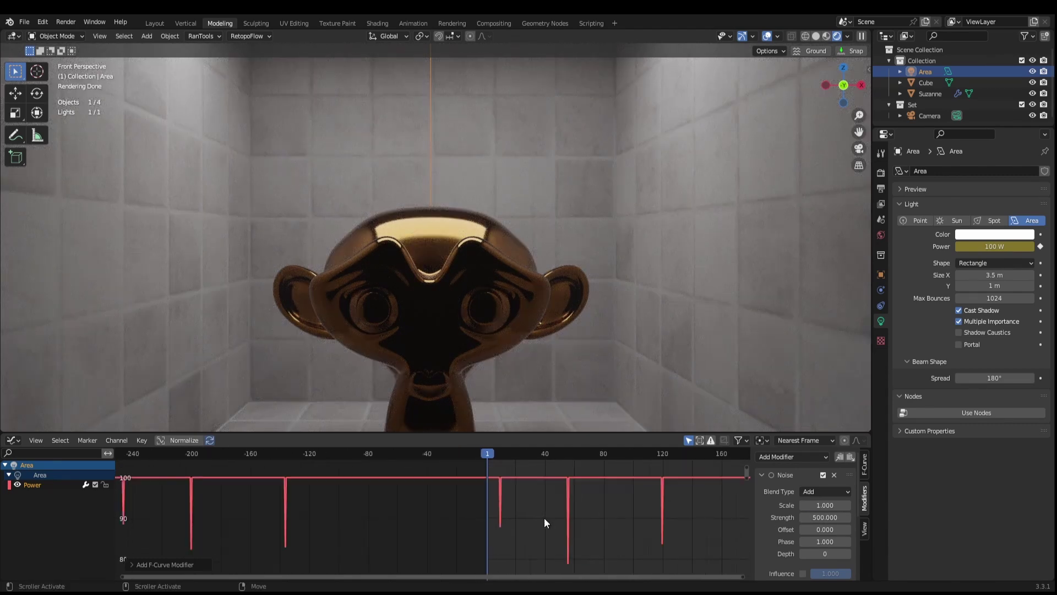
scroll(555, 504, "up", 3)
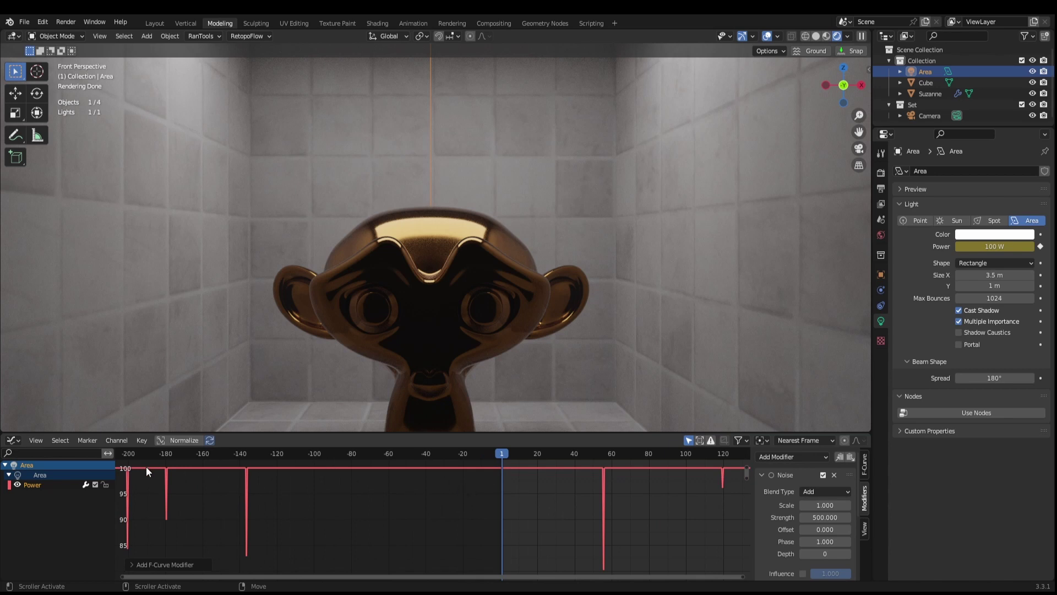
scroll(815, 512, "down", 5)
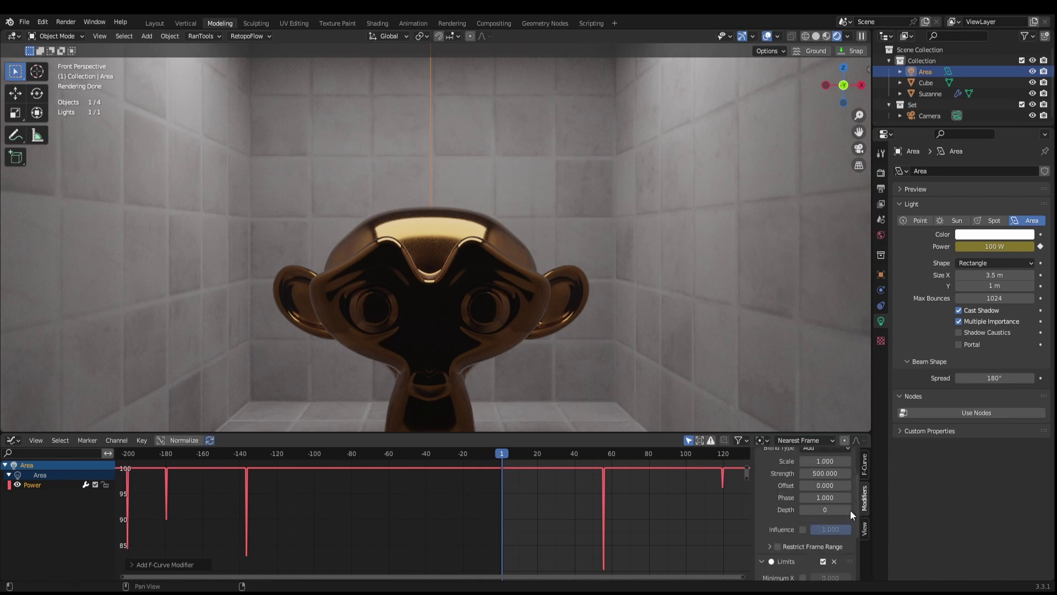
left_click(803, 510)
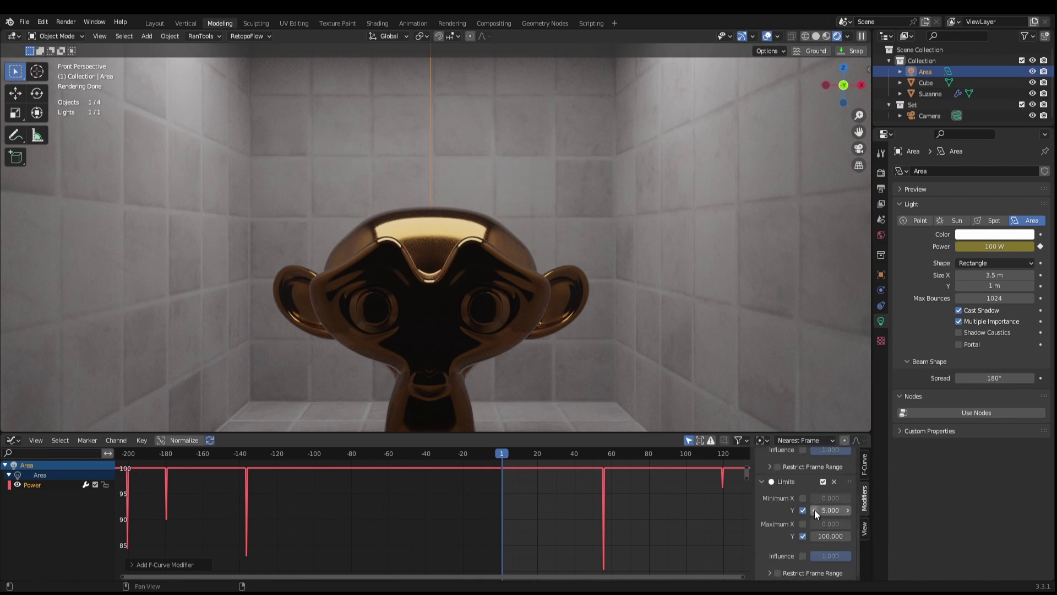
left_click(824, 481)
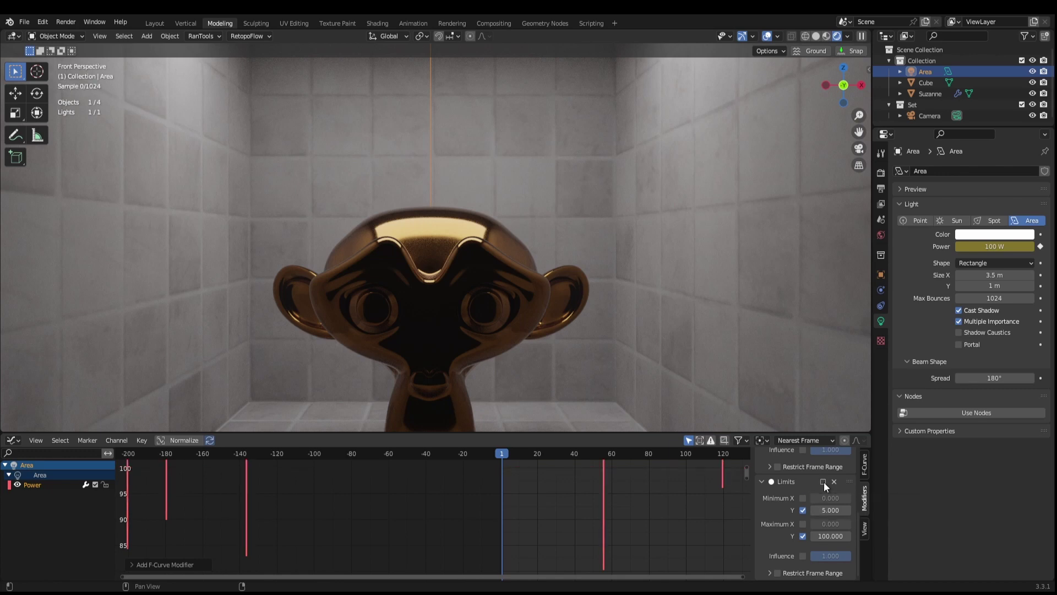
scroll(687, 504, "down", 1)
scroll(615, 502, "down", 10)
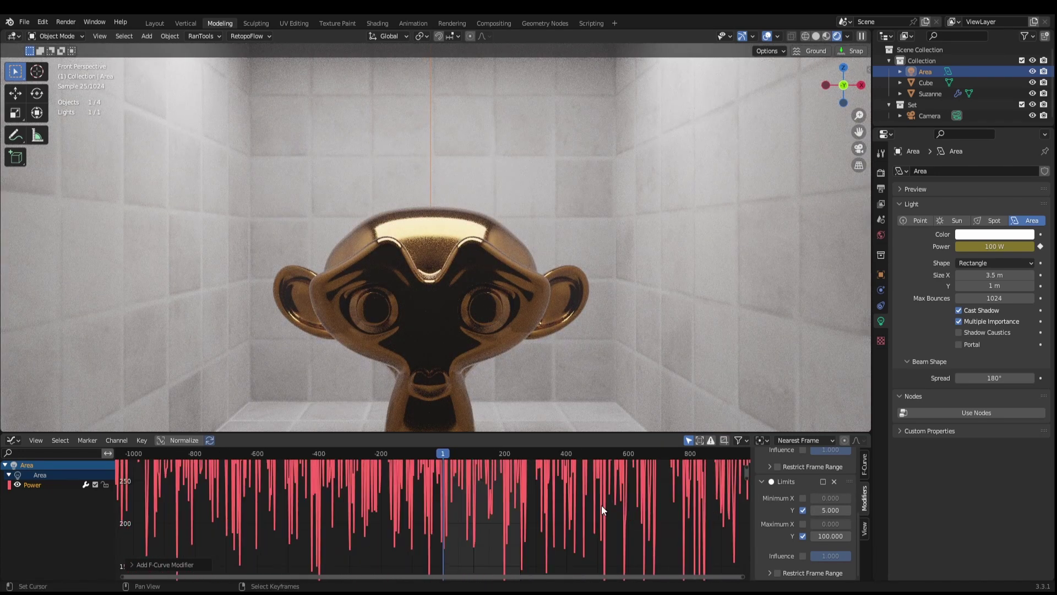
scroll(563, 528, "down", 3)
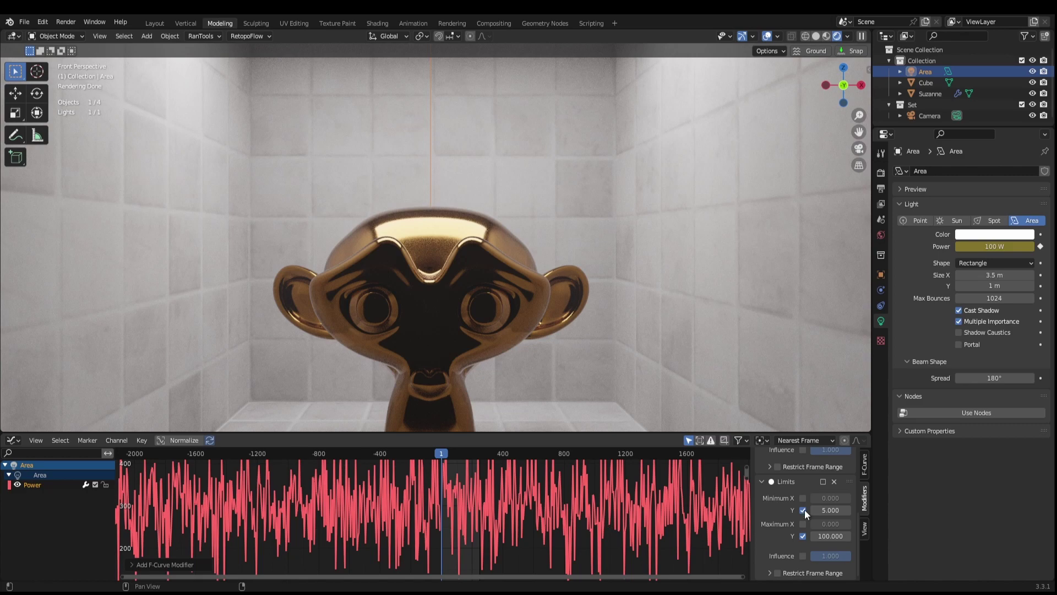
Re-enable the Limits modifier, frame the curve, and preview the flicker in playback
left_click(824, 481)
key("Home")
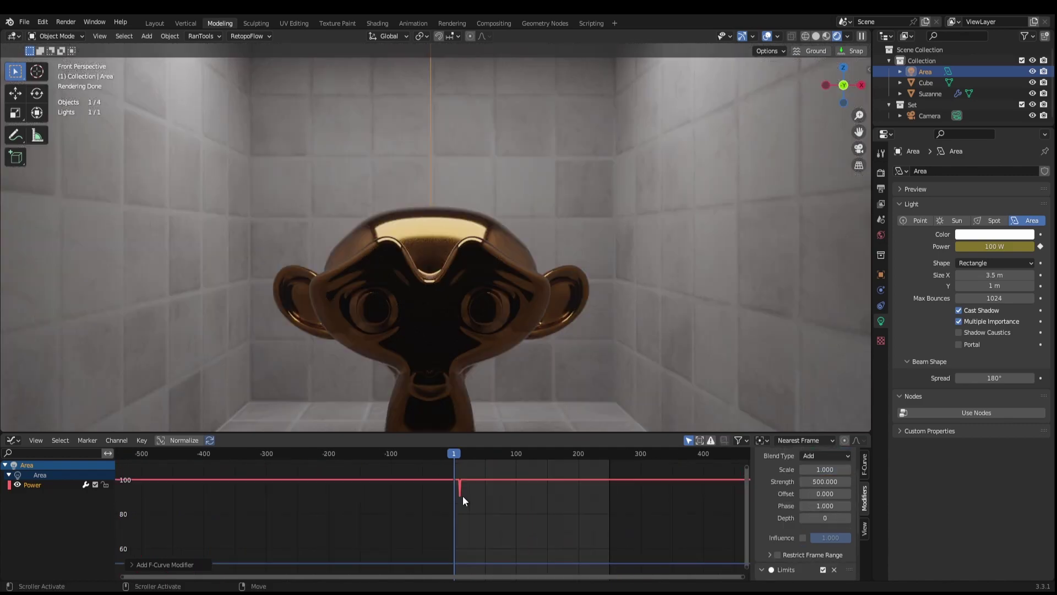
key("g")
key("y")
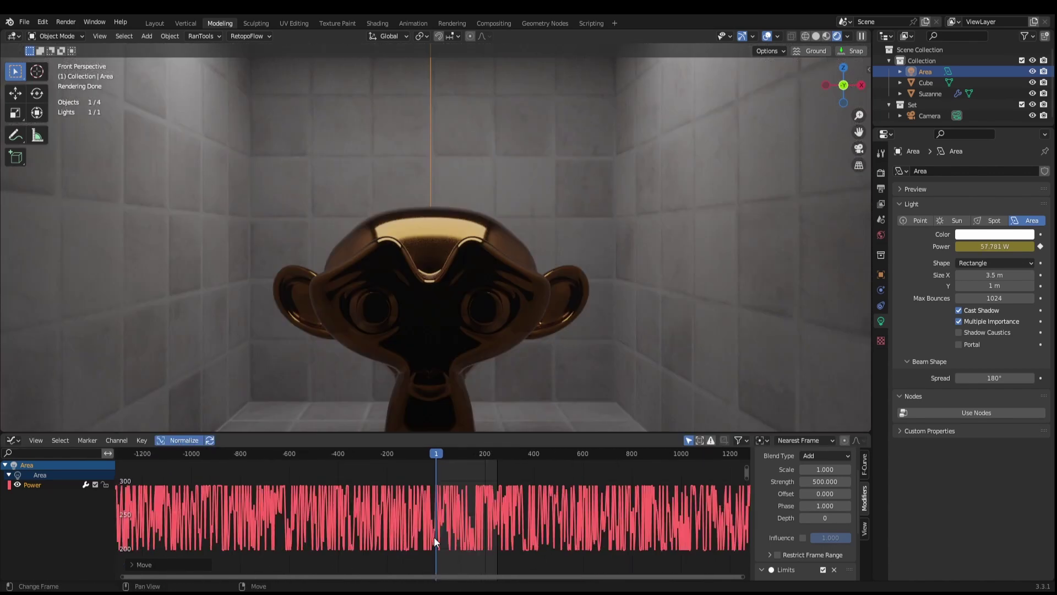
scroll(434, 537, "up", 2)
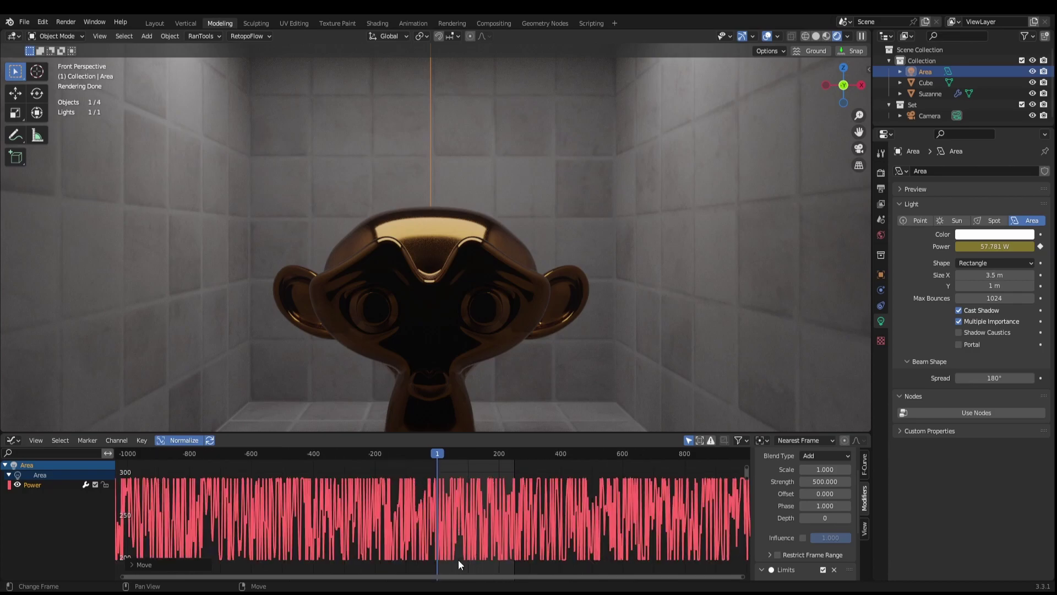
key("space")
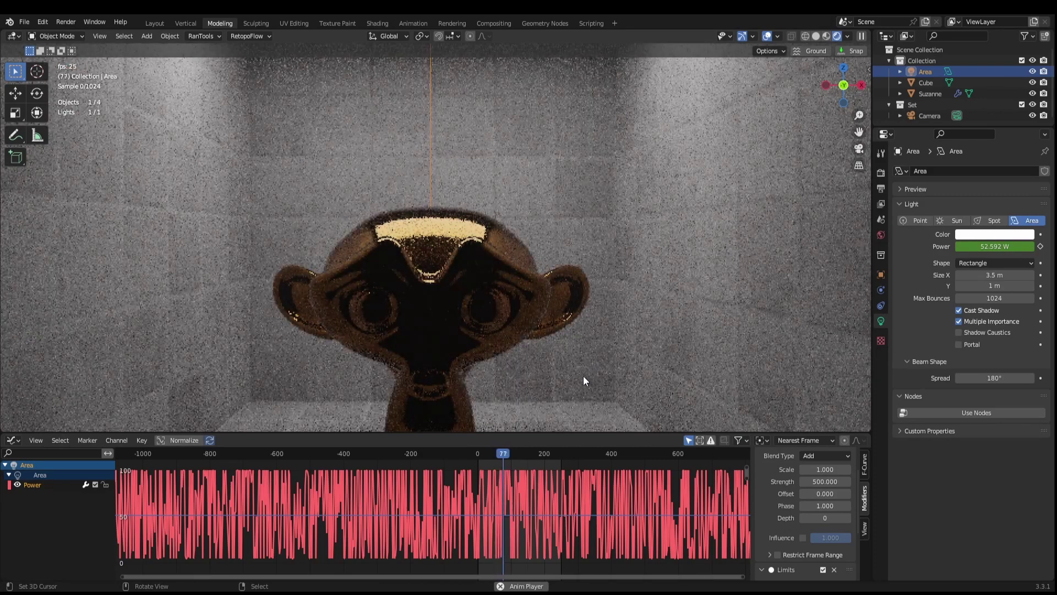
key("space")
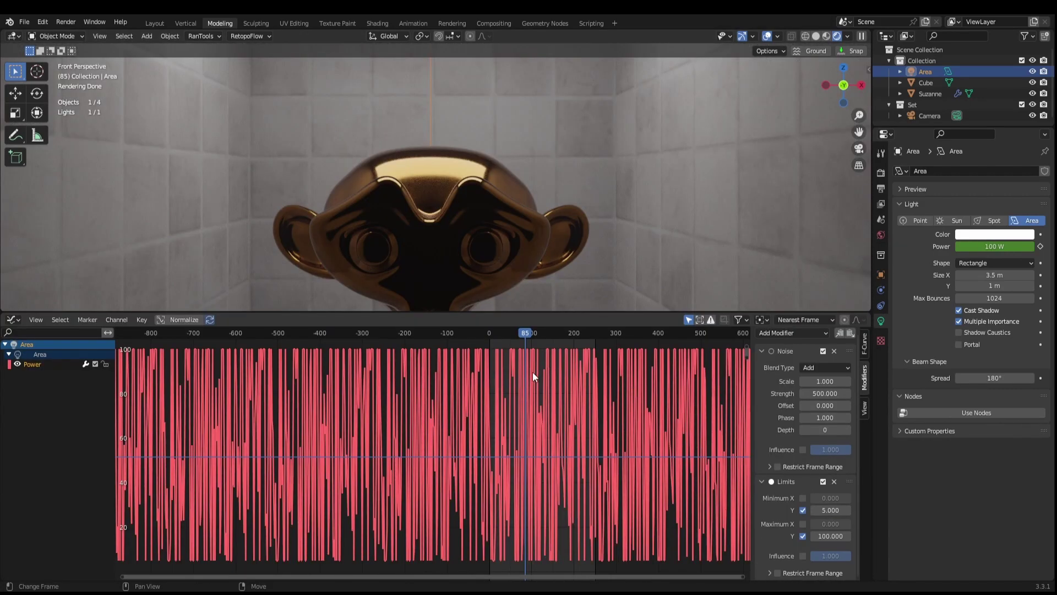
Set the Noise modifier's Scale to 2 and return to the first frame
left_click_drag(823, 382, 867, 382)
left_click(819, 381)
type("2")
key("Return")
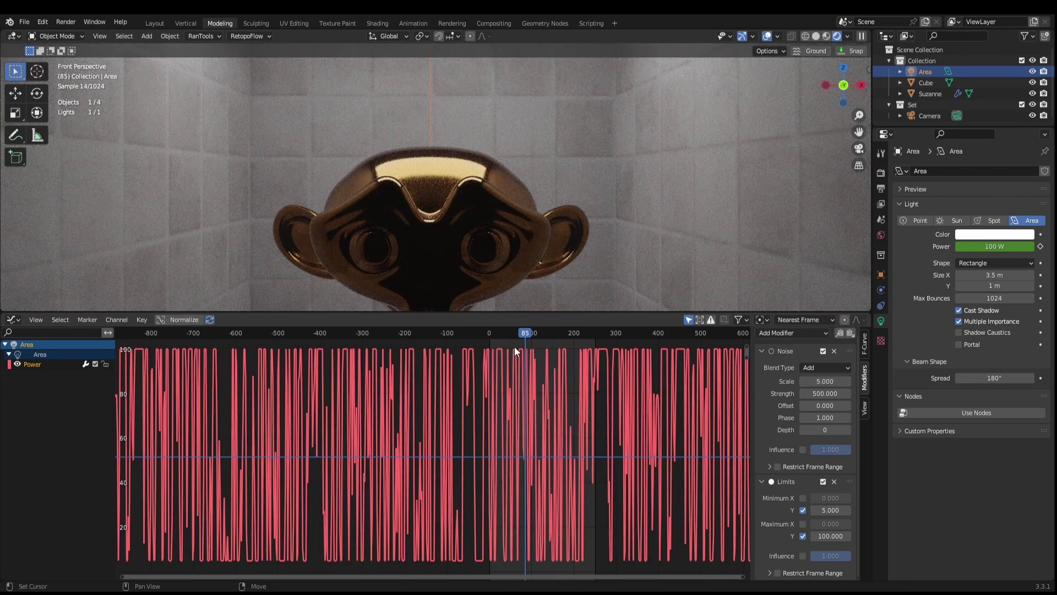
key("shift+Left")
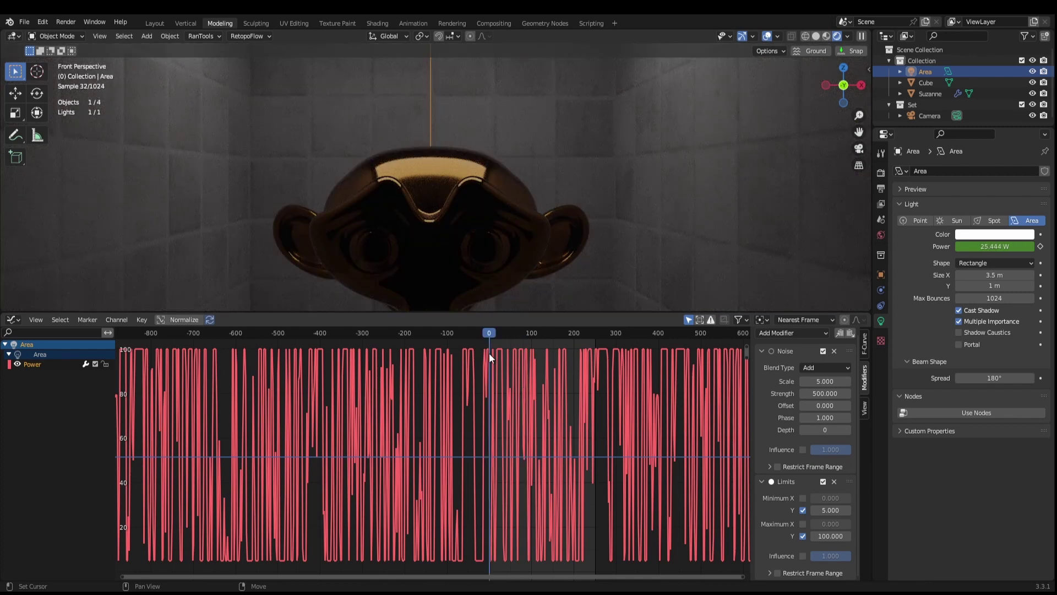
left_click(529, 379)
left_click(823, 381)
type("2")
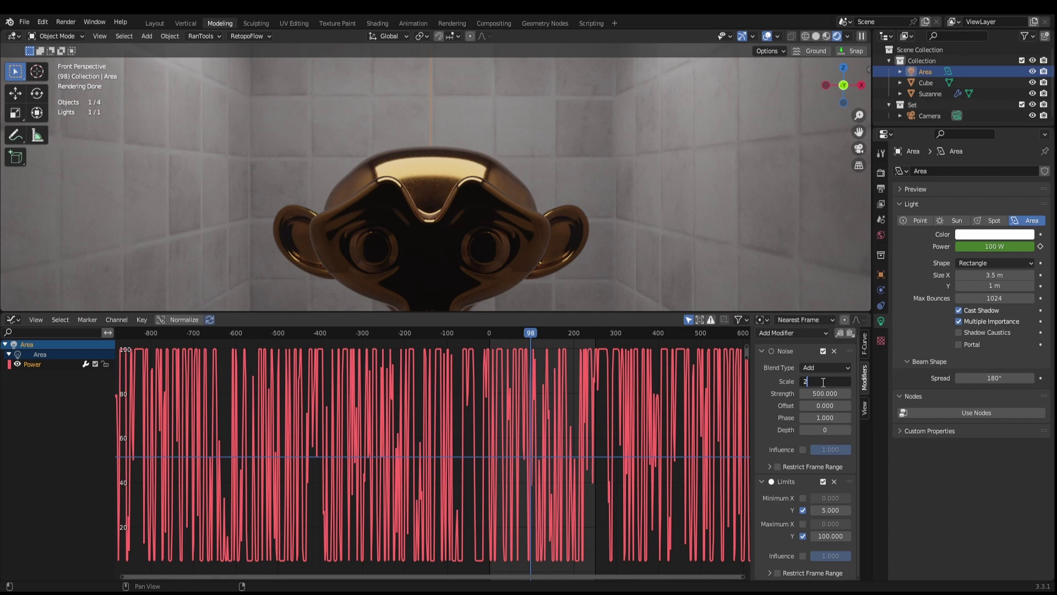
key("Return")
key("shift+Left")
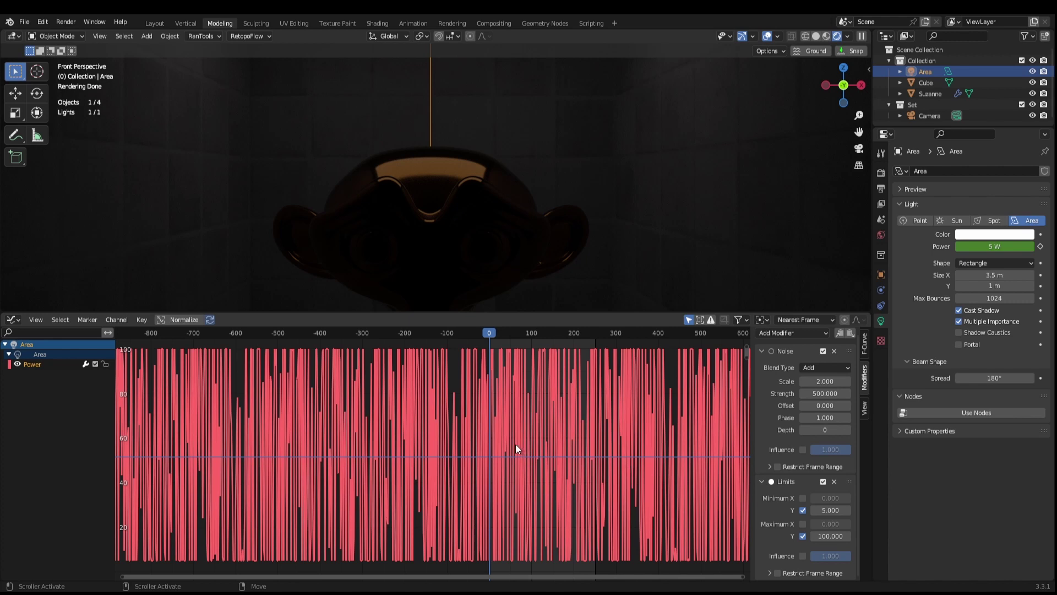
Shift the Power curve vertically and play the animation to preview the flicker
key("g")
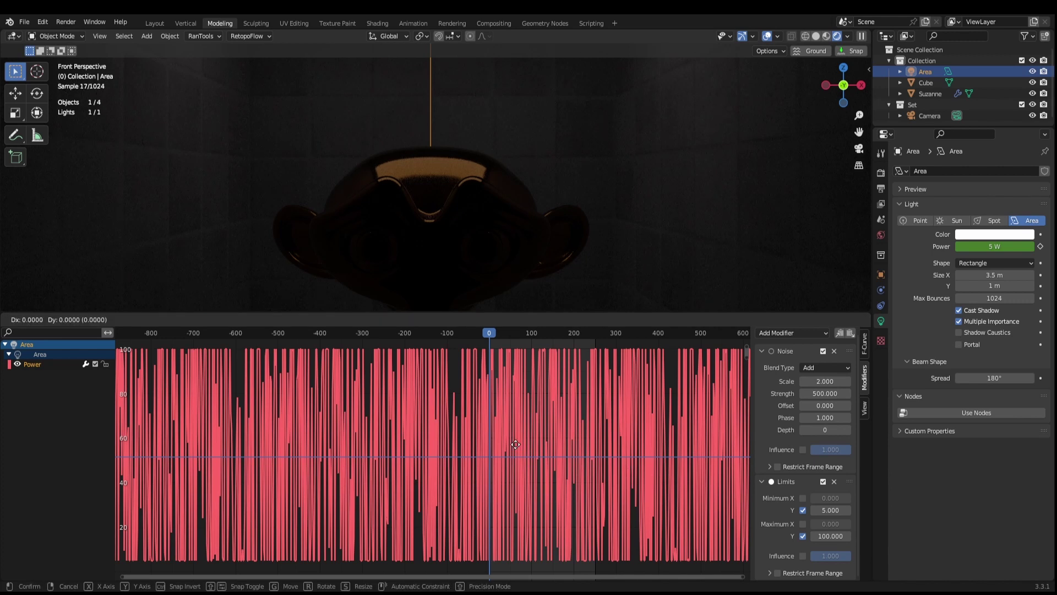
key("y")
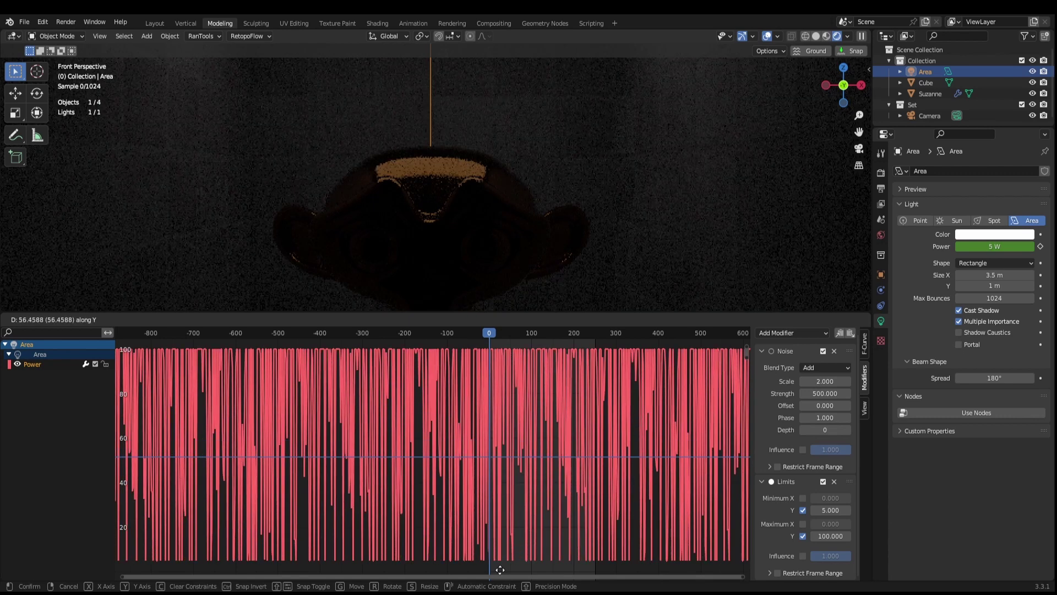
left_click(496, 499)
scroll(493, 417, "down", 5)
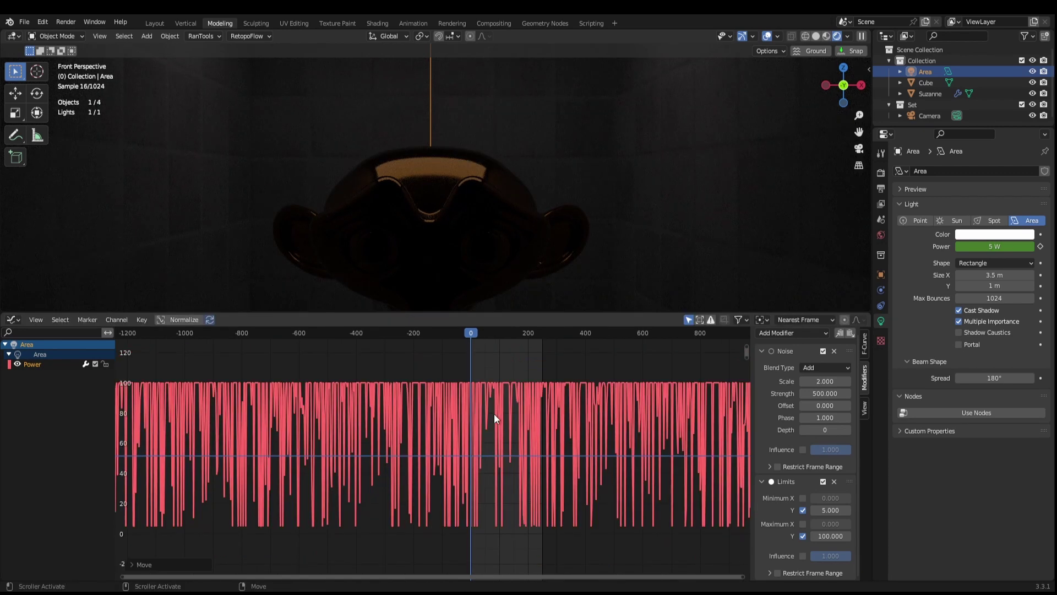
key("space")
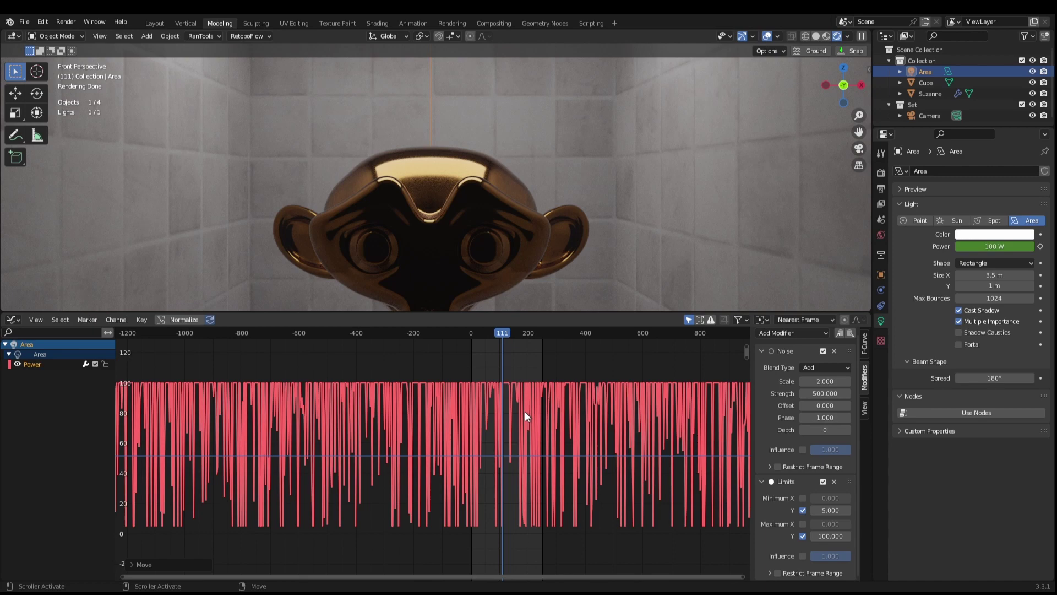
Try lowering the Power curve further, preview it, then undo that shift
key("g")
key("y")
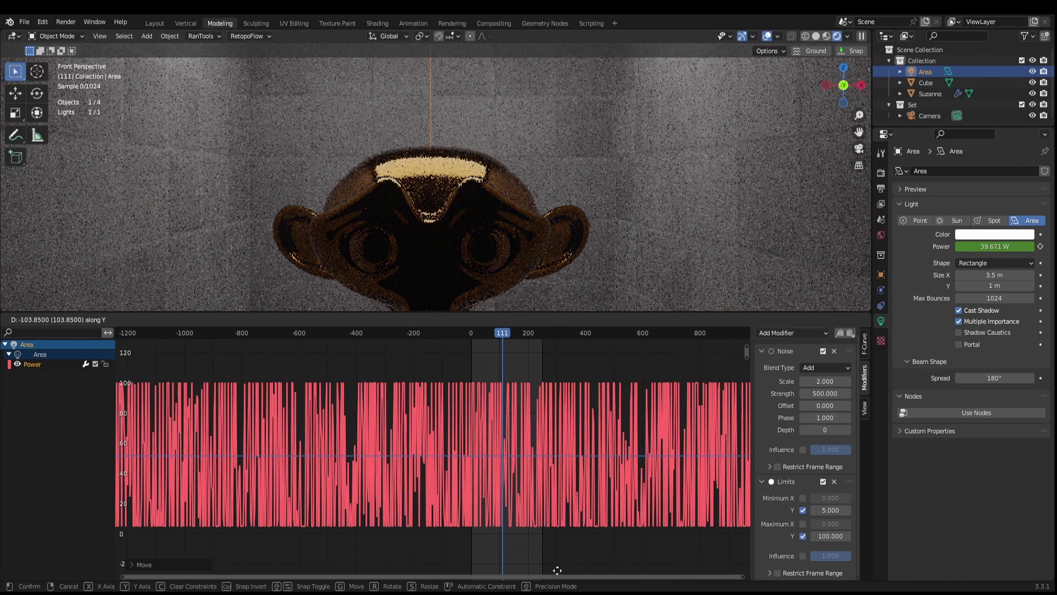
left_click(539, 393)
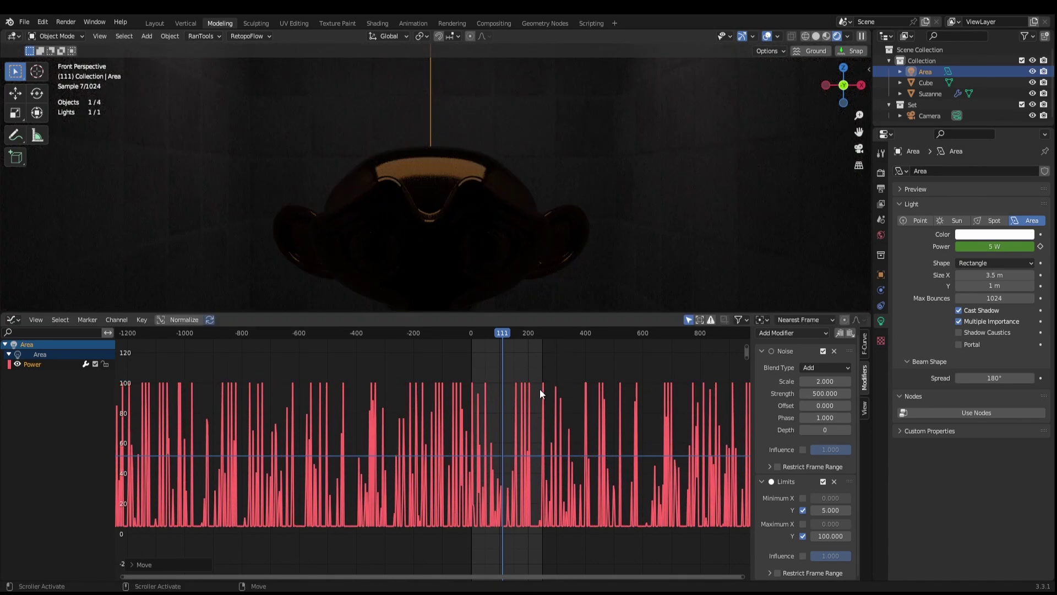
key("space")
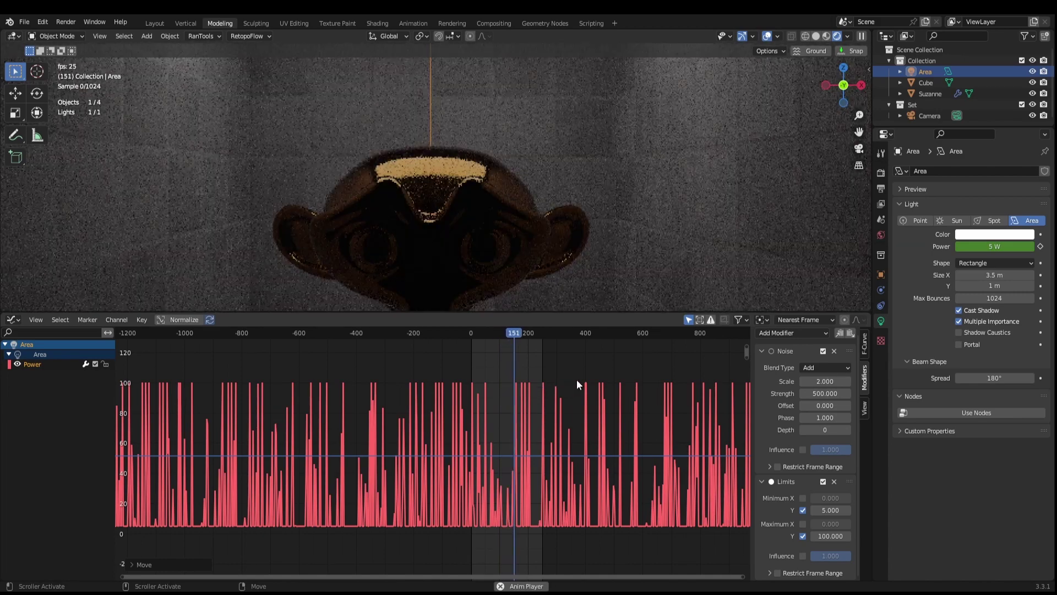
key("space")
key("ctrl+z")
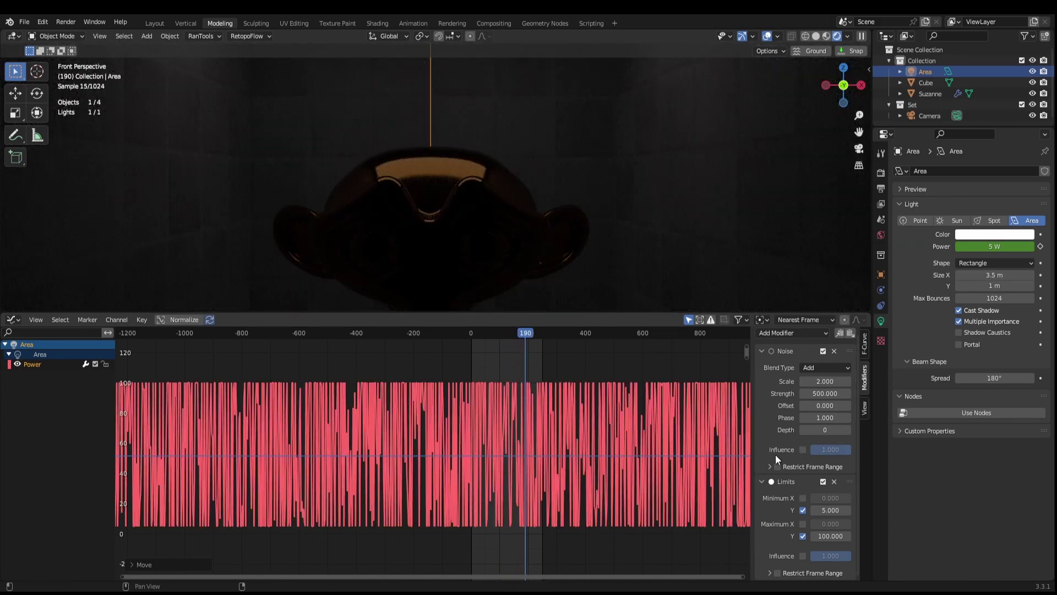
scroll(771, 430, "up", 1)
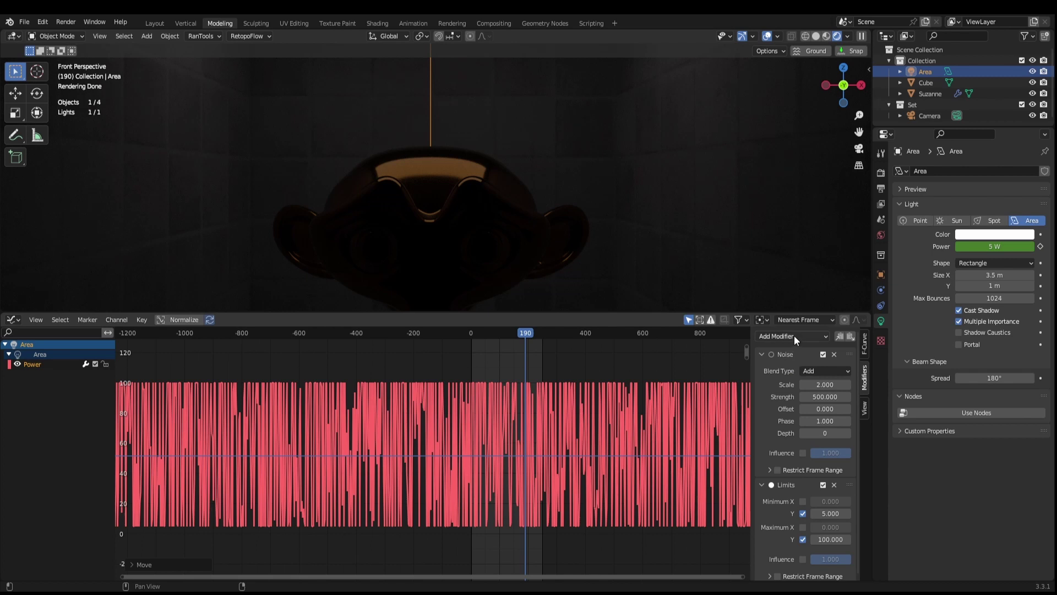
Add a Stepped Interpolation modifier (step size 2) after the Noise and Limits modifiers
left_click(794, 336)
left_click(790, 420)
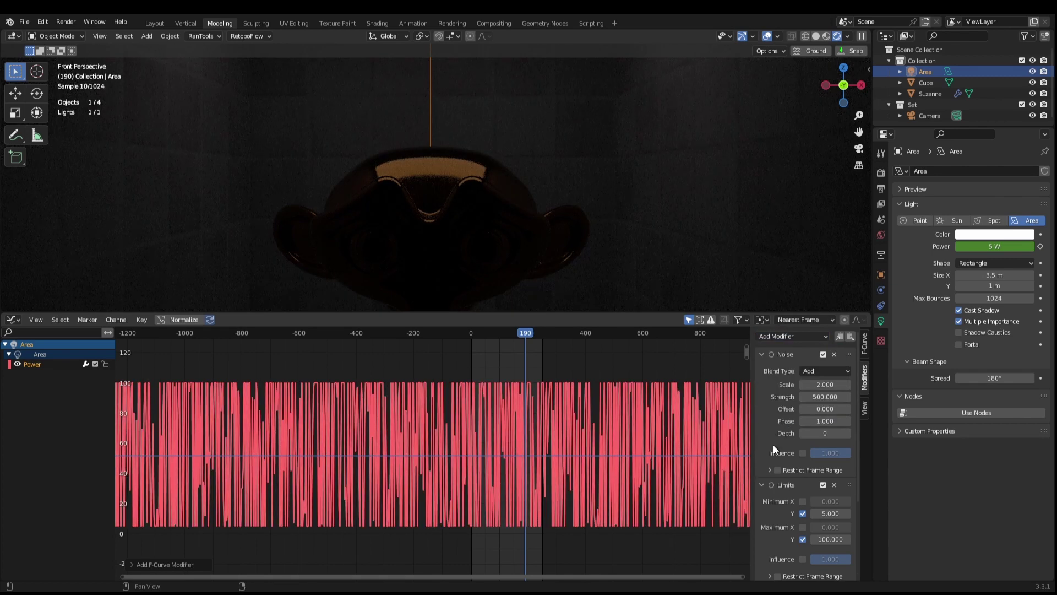
scroll(775, 503, "down", 5)
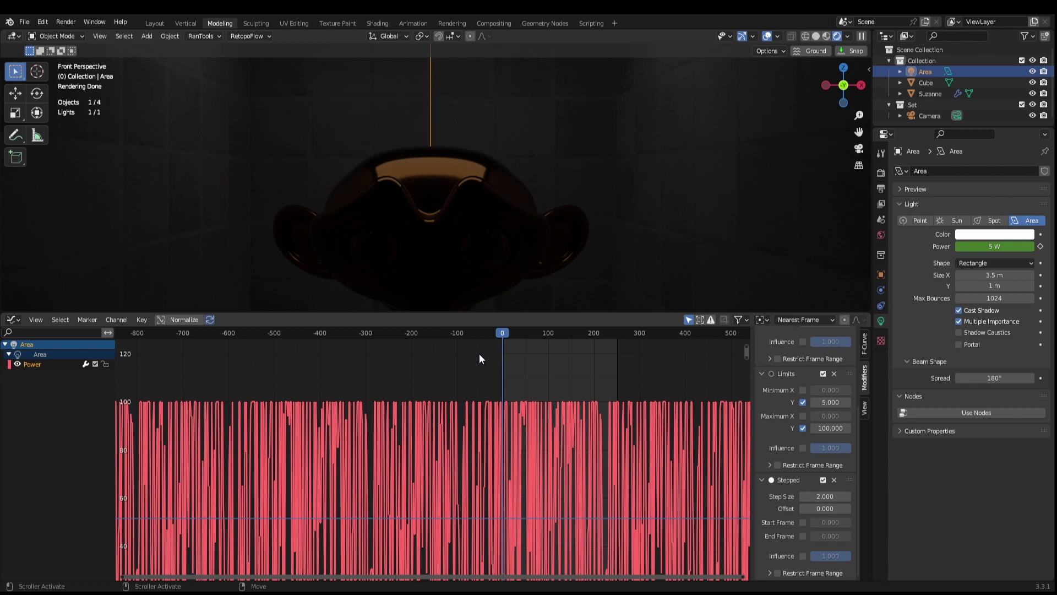
Change the Noise Scale to 5, then to 10, while previewing playback
key("space")
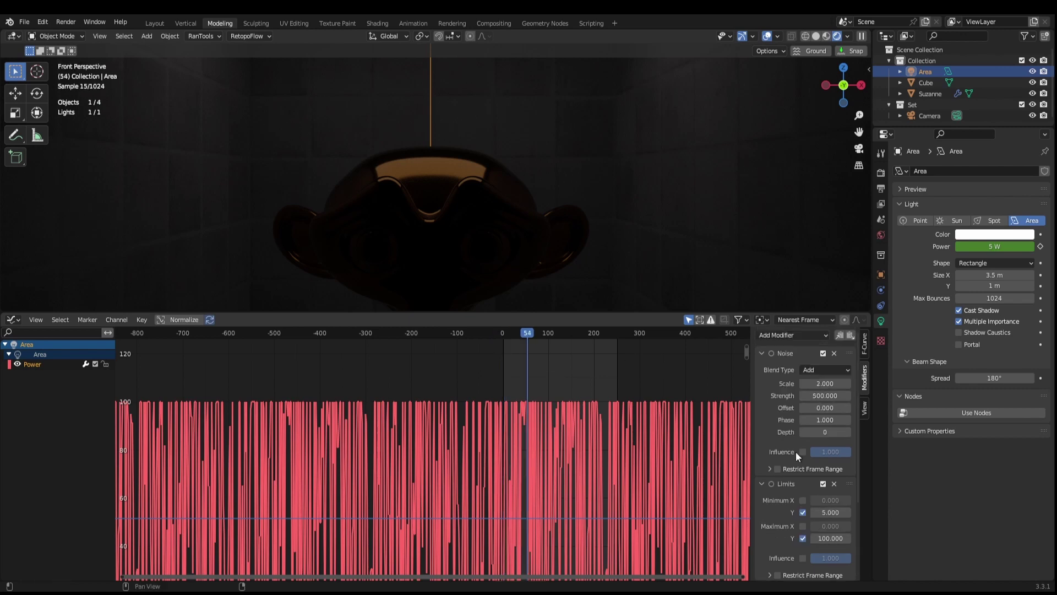
left_click(821, 383)
type("5")
key("Return")
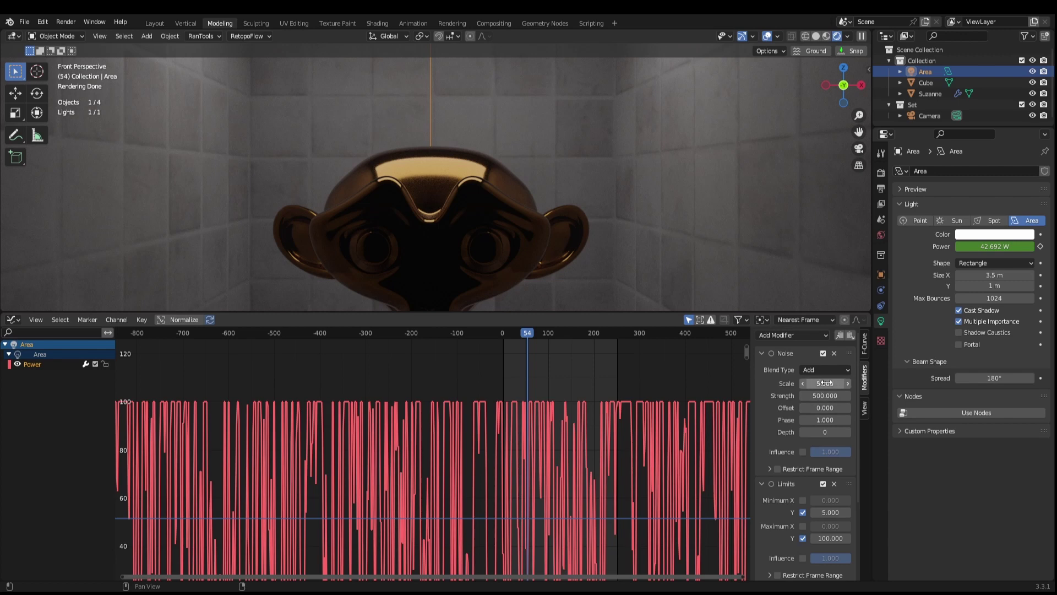
left_click(824, 383)
type("10")
key("Return")
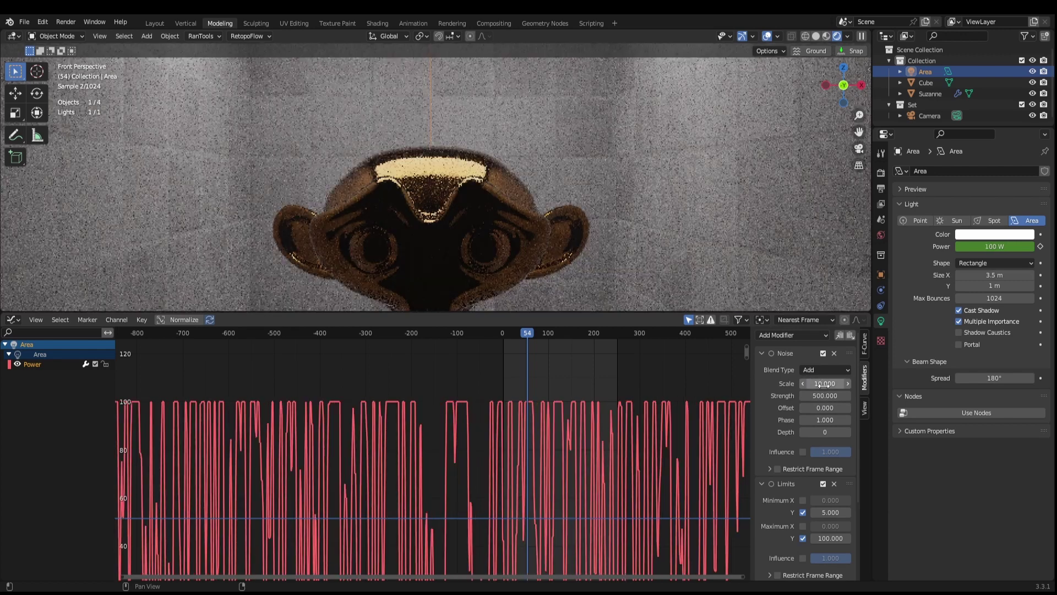
Disable the Stepped modifier and play the animation from near the start to compare
scroll(727, 440, "down", 4)
scroll(807, 516, "down", 5)
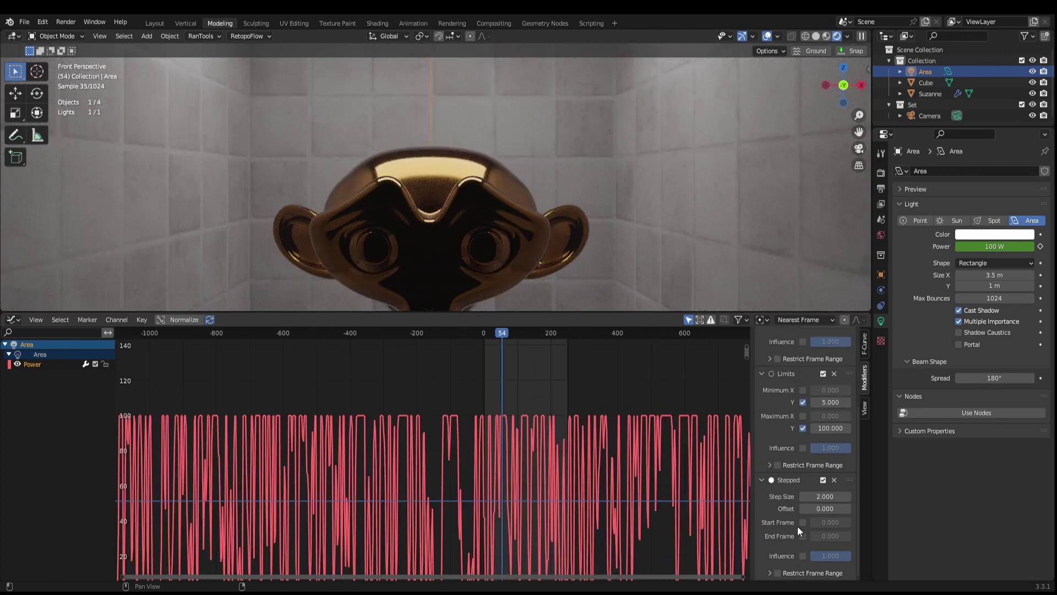
left_click(824, 479)
left_click(491, 334)
key("space")
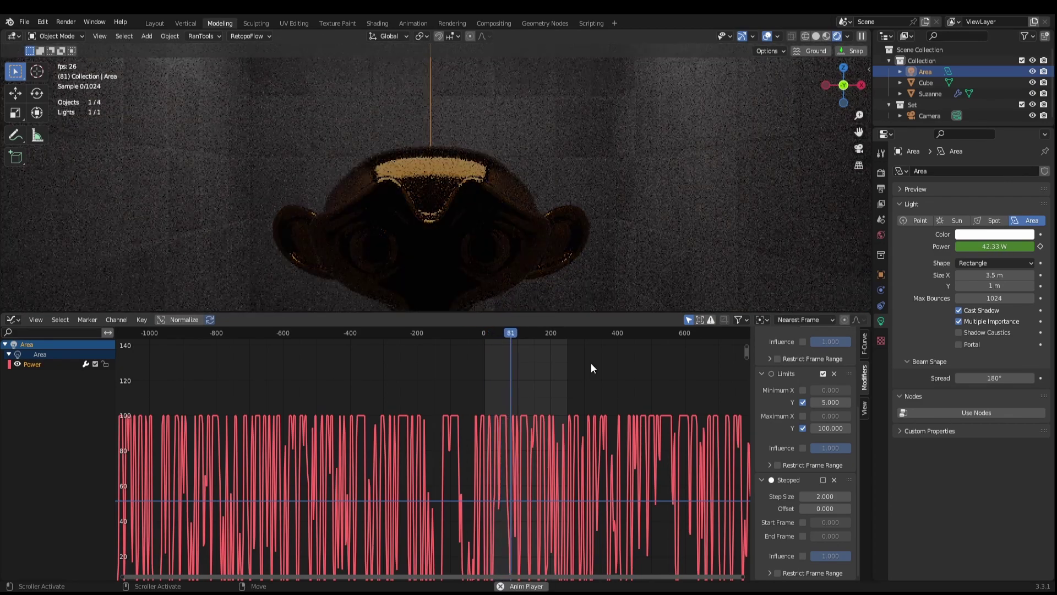
key("space")
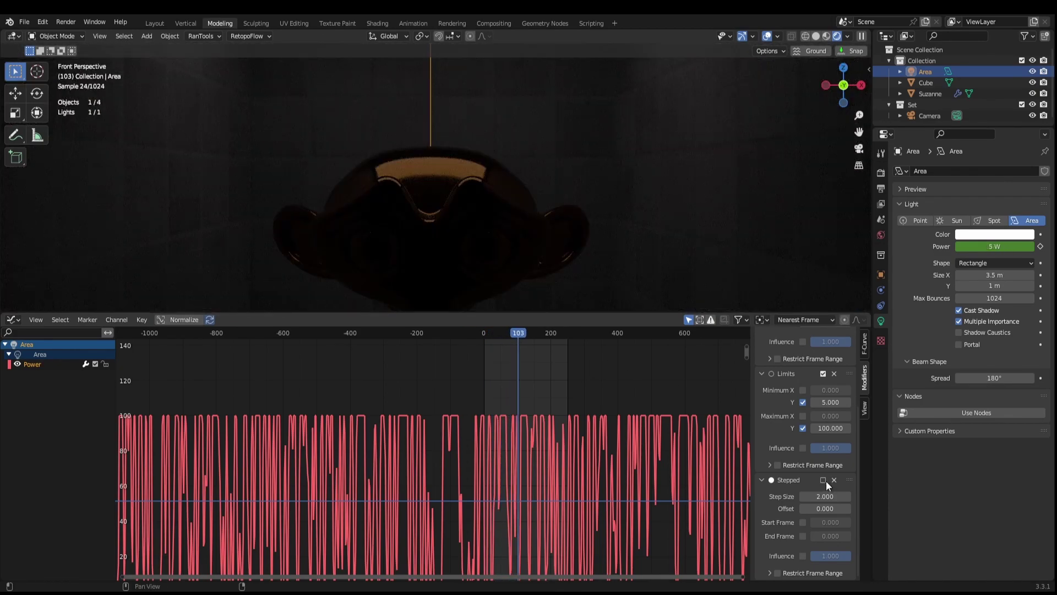
Re-enable the Stepped modifier with Step Size 5 and preview the playback
left_click(823, 480)
left_click(821, 497)
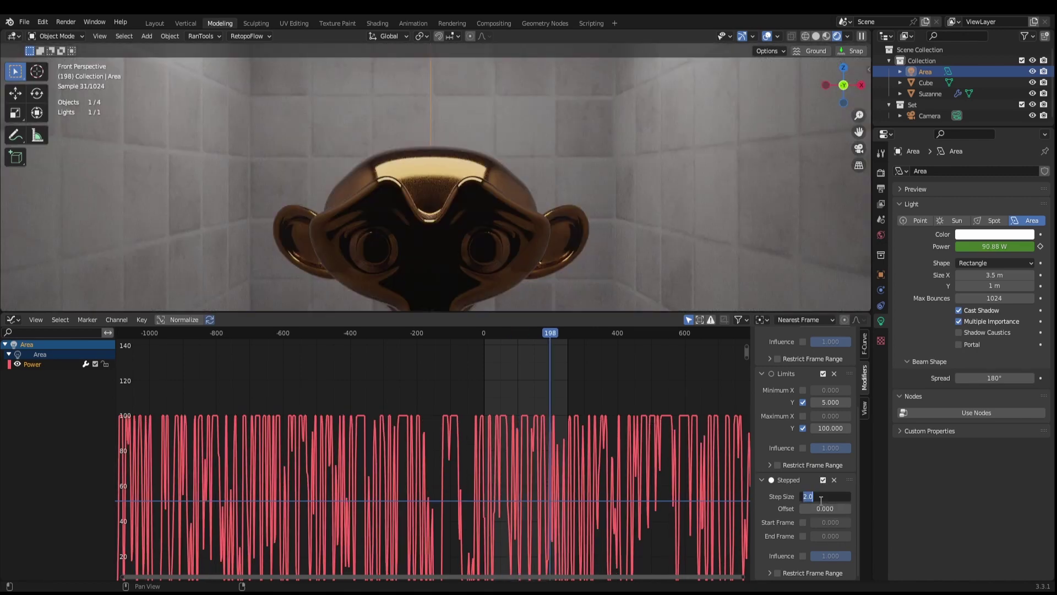
type("5")
key("Return")
key("space")
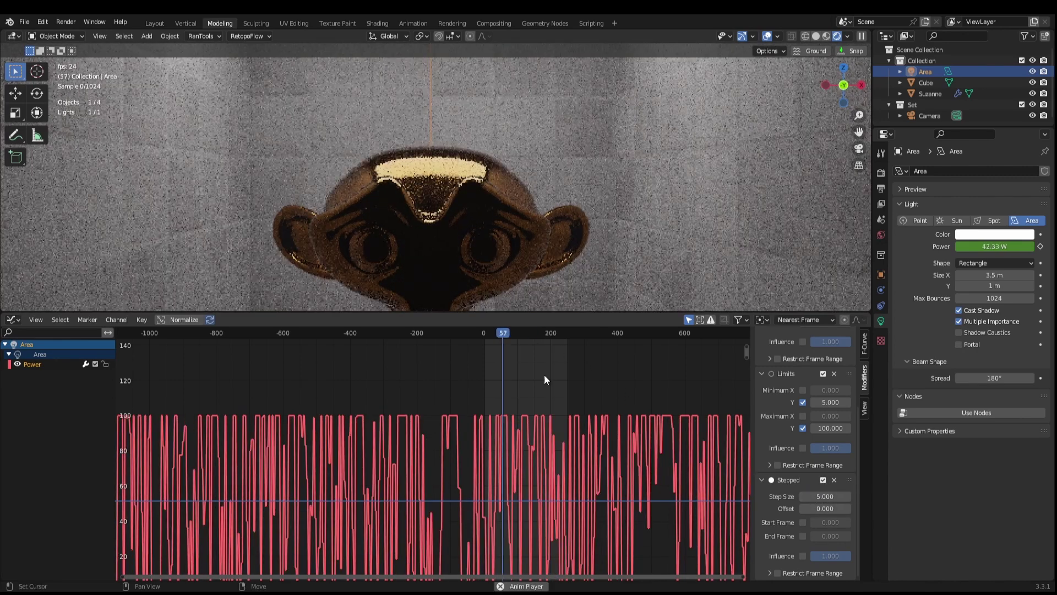
scroll(544, 231, "down", 3)
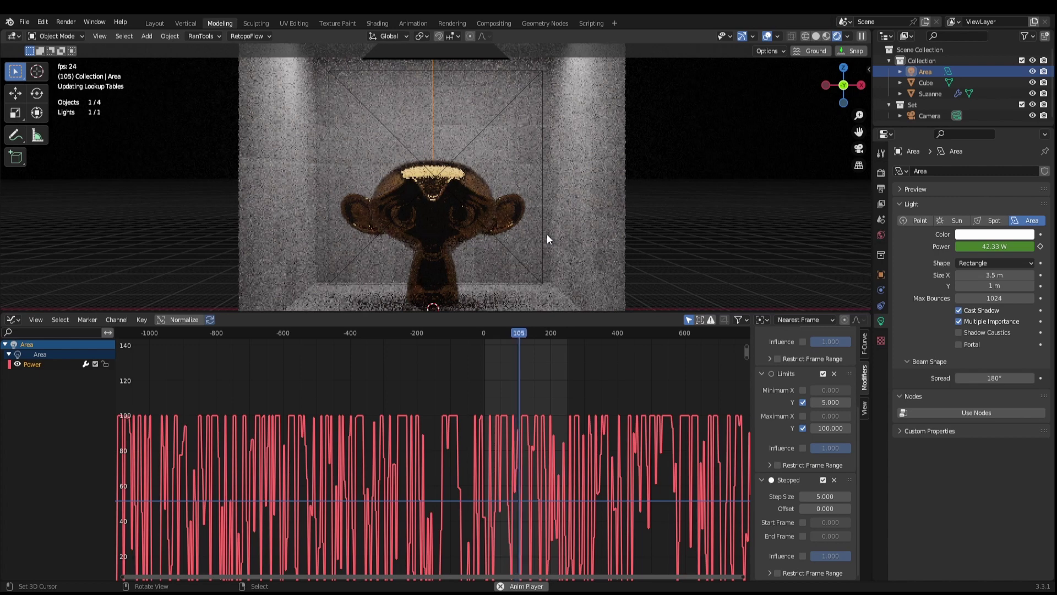
scroll(547, 234, "up", 3)
key("space")
Set the Step Size back to 2 and the Noise Scale to 2
left_click(823, 497)
type("2")
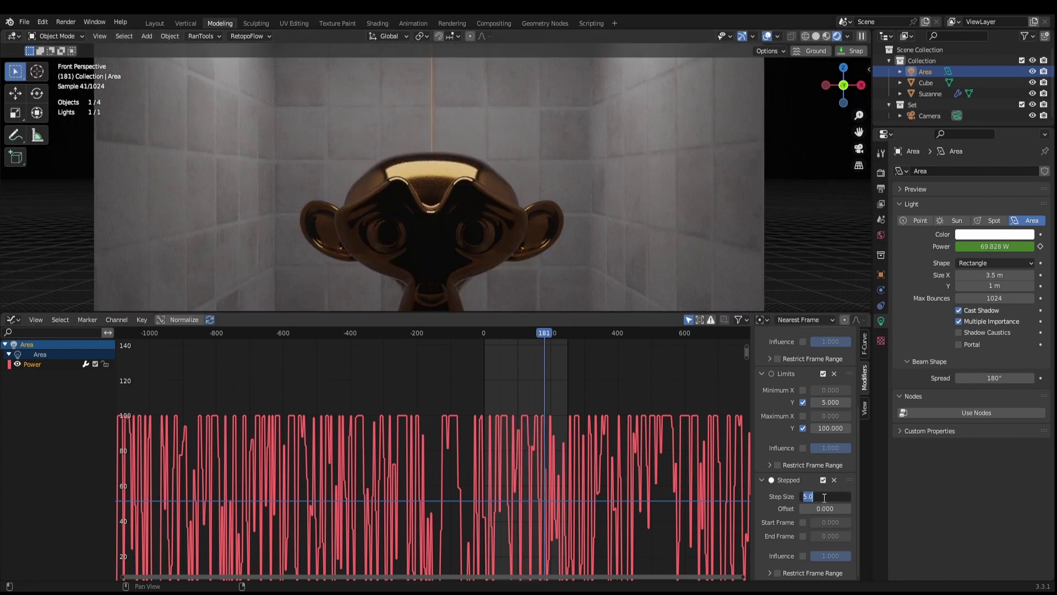
key("Return")
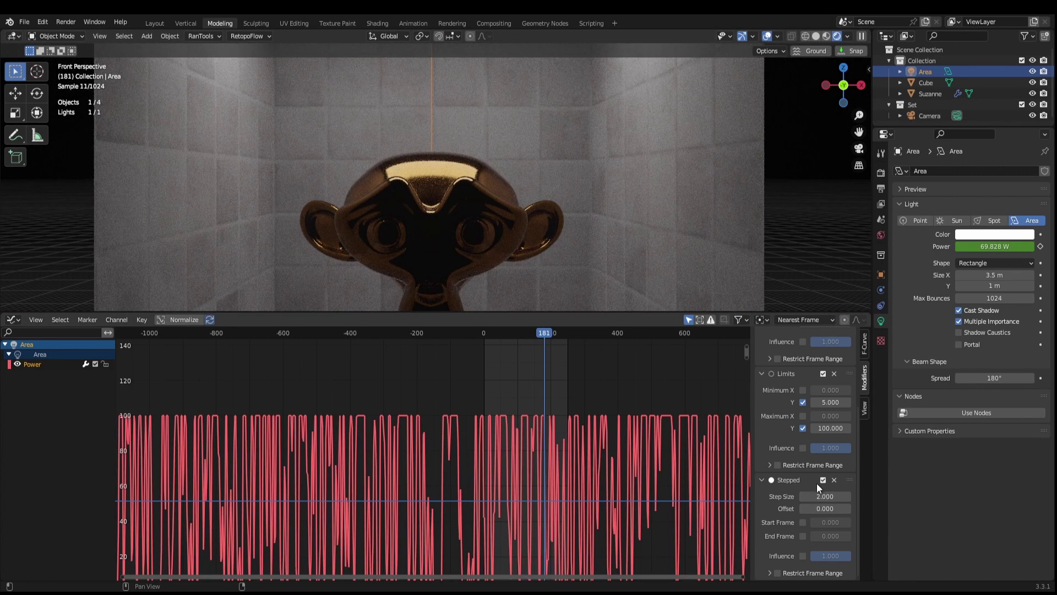
scroll(822, 491, "up", 4)
left_click(824, 362)
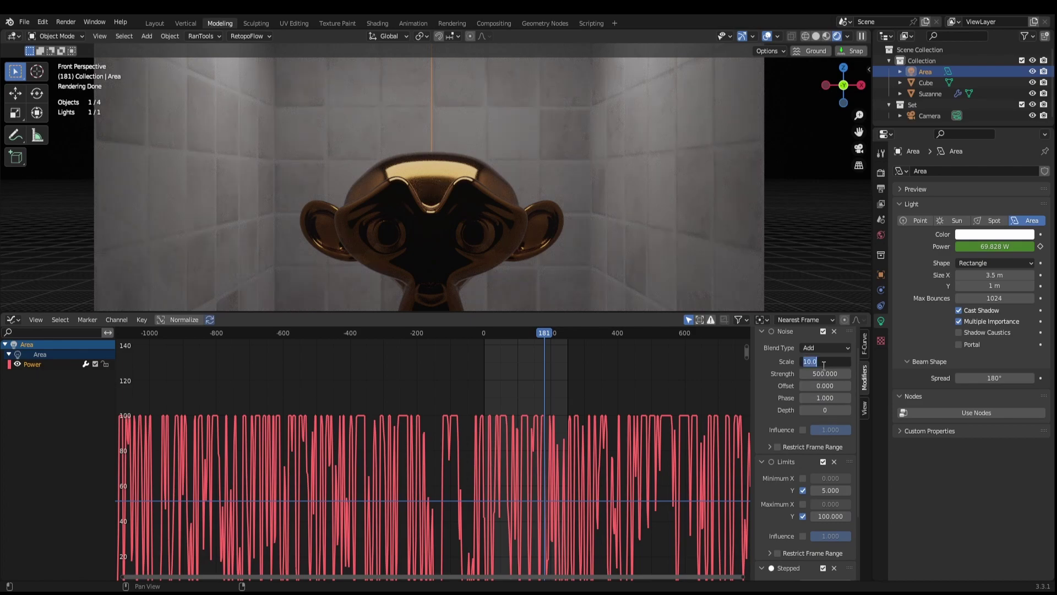
type("2")
key("Return")
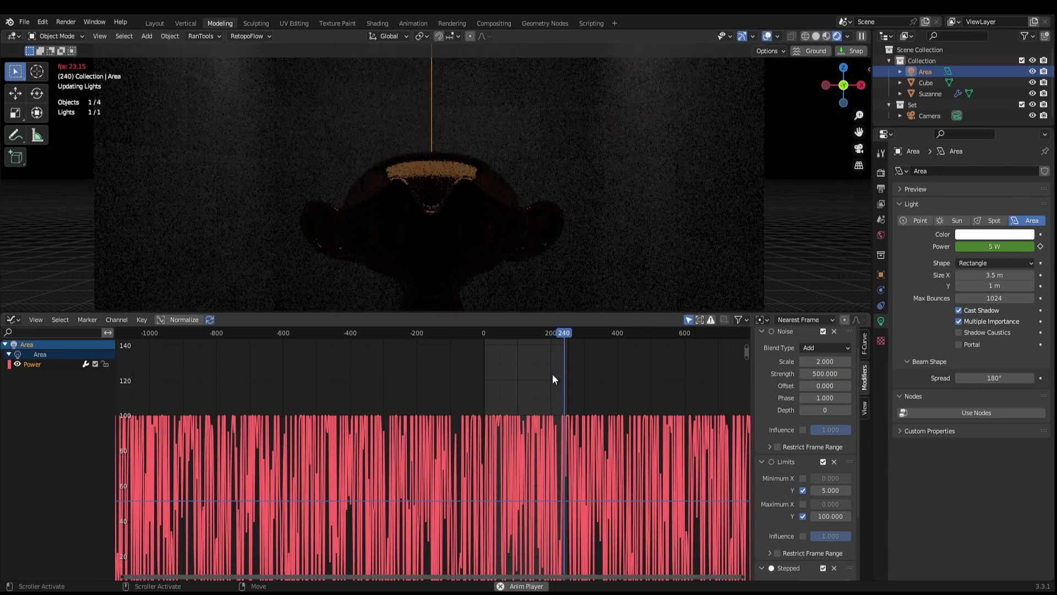
Drag the 3D Viewport/Graph Editor border down so the tiled room fills most of the screen
left_click_drag(549, 313, 555, 504)
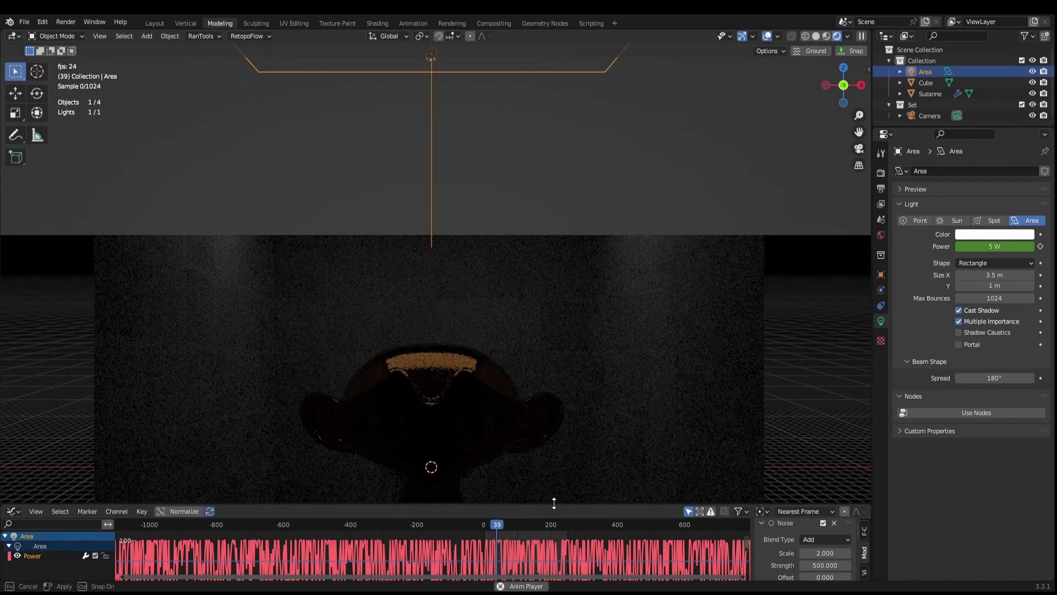